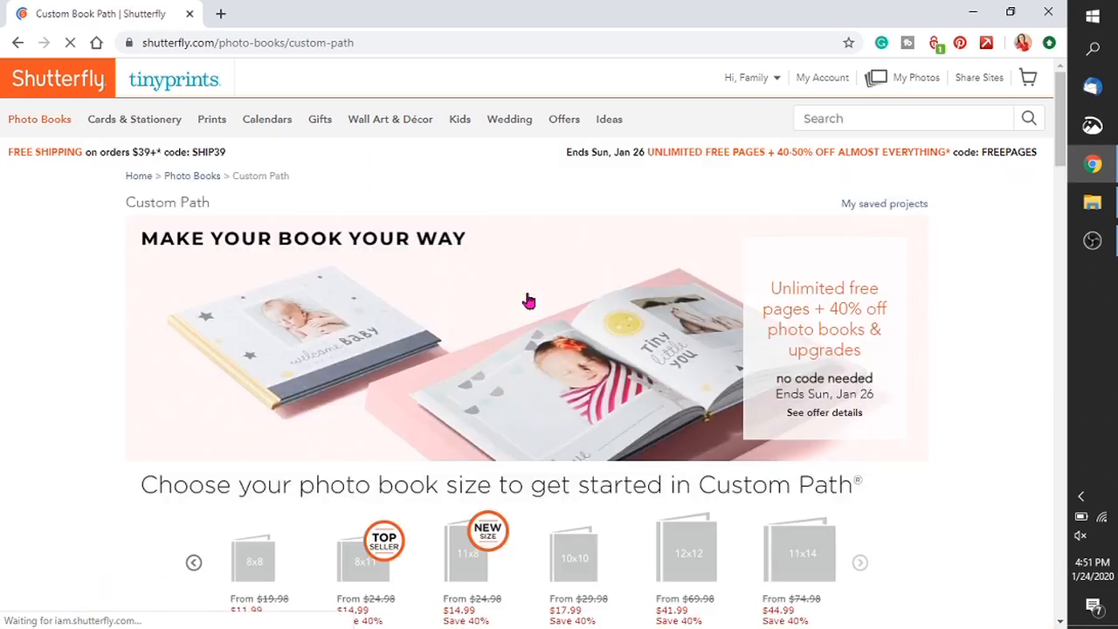
- Choose the 11x8 book size, pick the Simply Black style, and start personalizing the photo book
{"action": "scroll", "coordinate": [1064, 173], "scroll_direction": "down", "scroll_amount": 2}
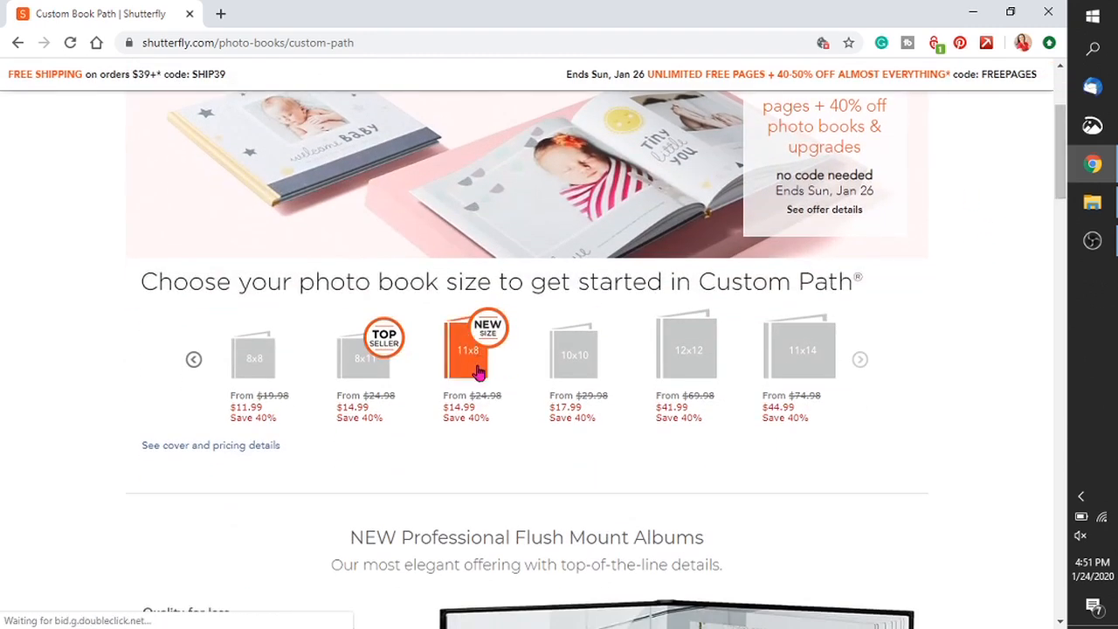
{"action": "left_click", "coordinate": [476, 368]}
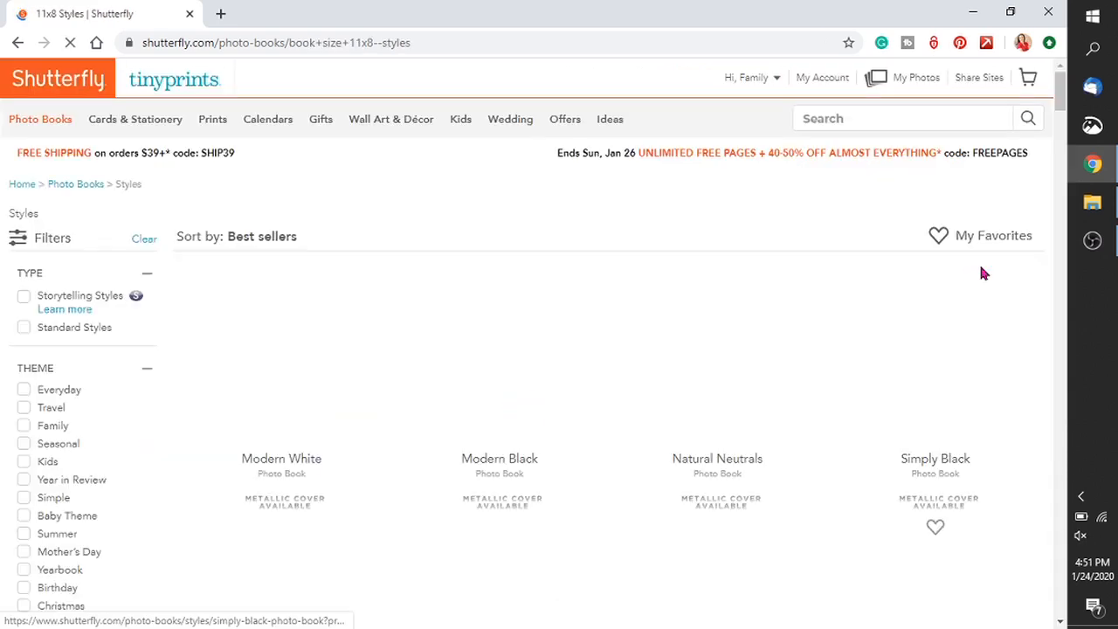
{"action": "mouse_move", "coordinate": [1062, 103]}
{"action": "left_mouse_down"}
{"action": "mouse_move", "coordinate": [1064, 202]}
{"action": "mouse_move", "coordinate": [1068, 100]}
{"action": "left_mouse_up"}
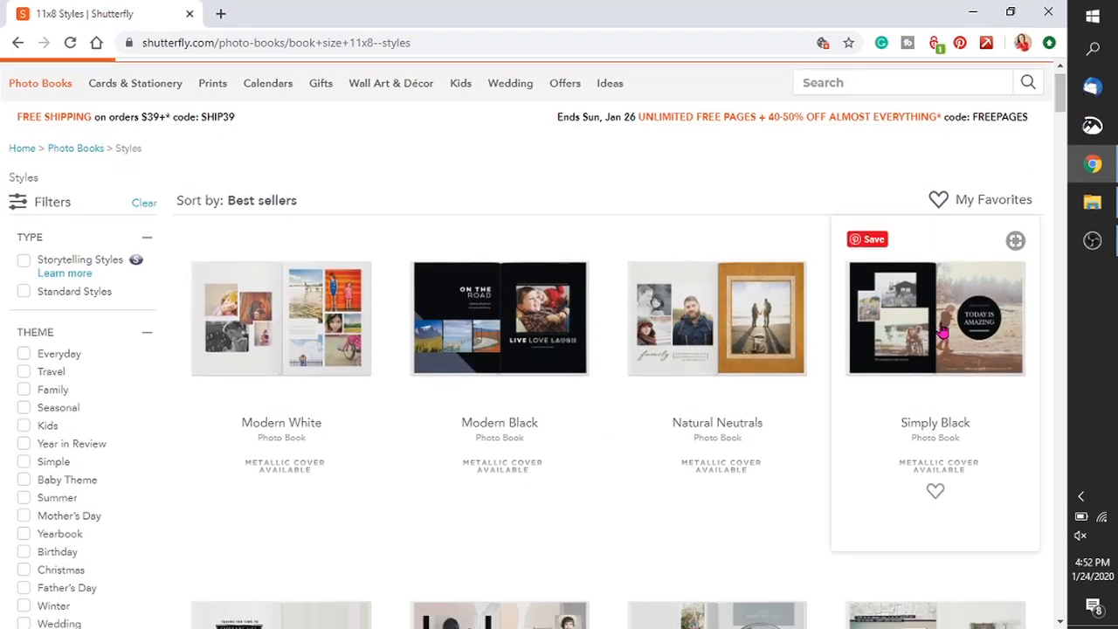
{"action": "left_click", "coordinate": [934, 341]}
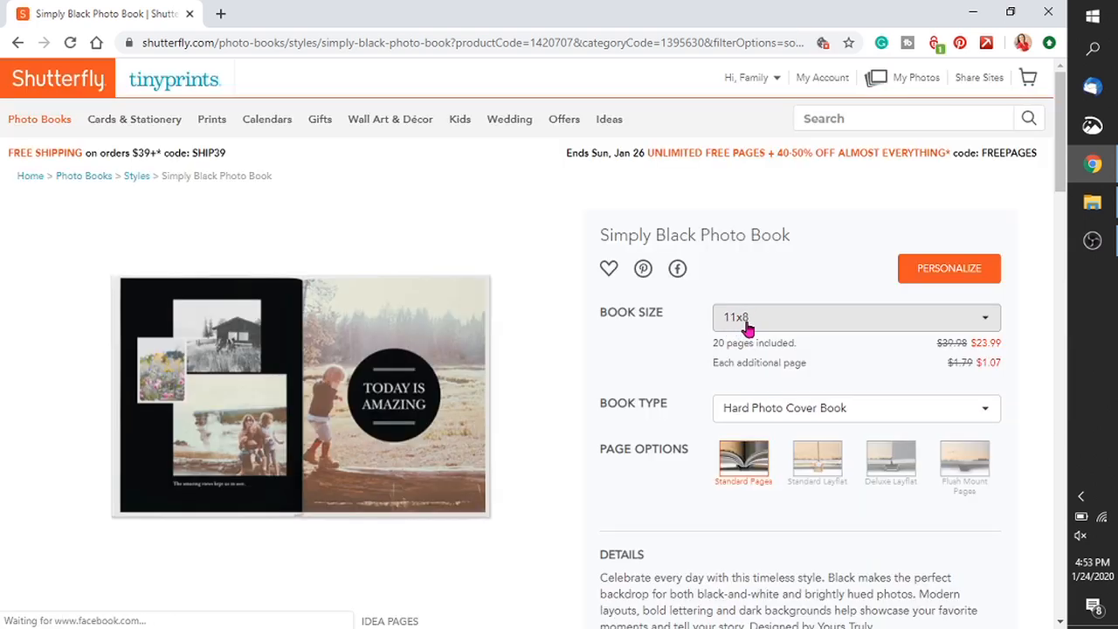
{"action": "left_click", "coordinate": [973, 273]}
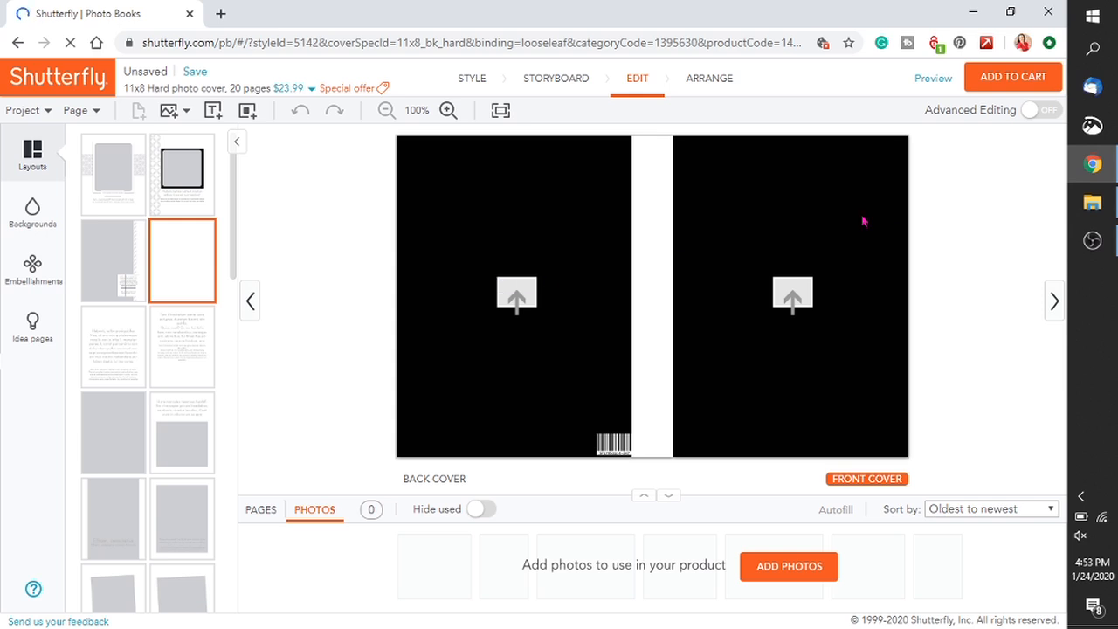
- Apply the one-photo spread layout with a narrow text column beside the photo to pages 2 and 3
{"action": "left_click", "coordinate": [1054, 302]}
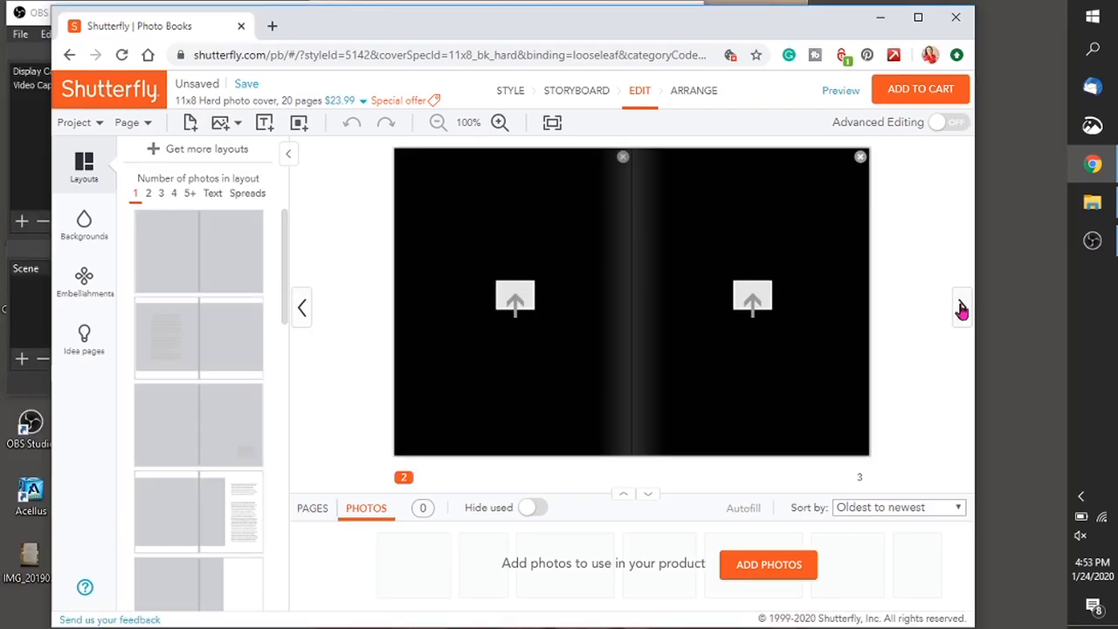
{"action": "left_click_drag", "start_coordinate": [284, 267], "coordinate": [297, 308]}
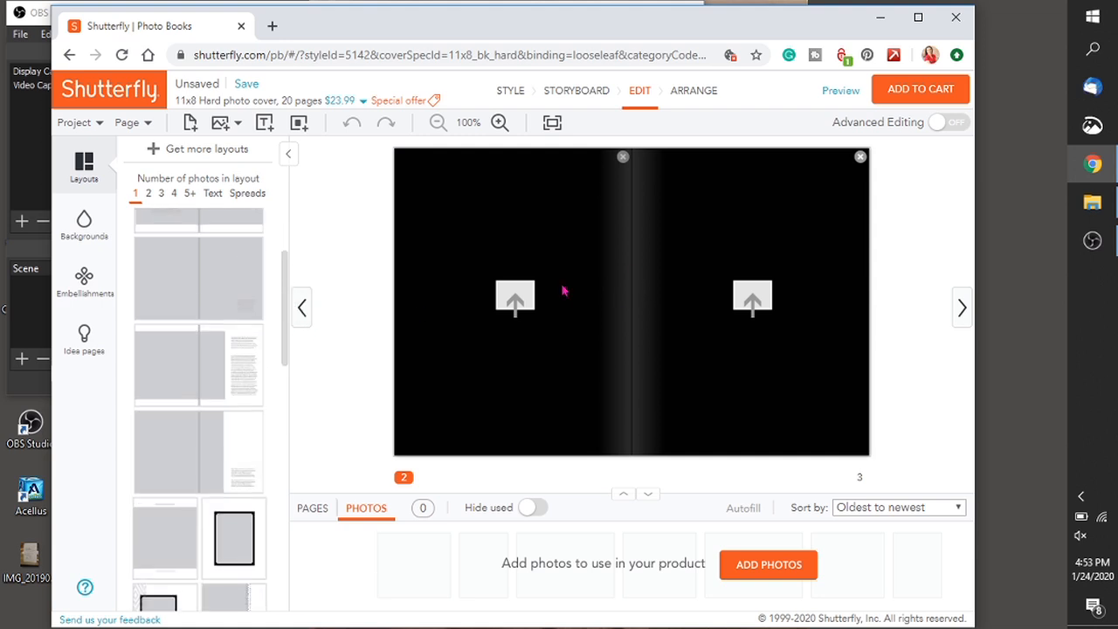
{"action": "left_click", "coordinate": [210, 364]}
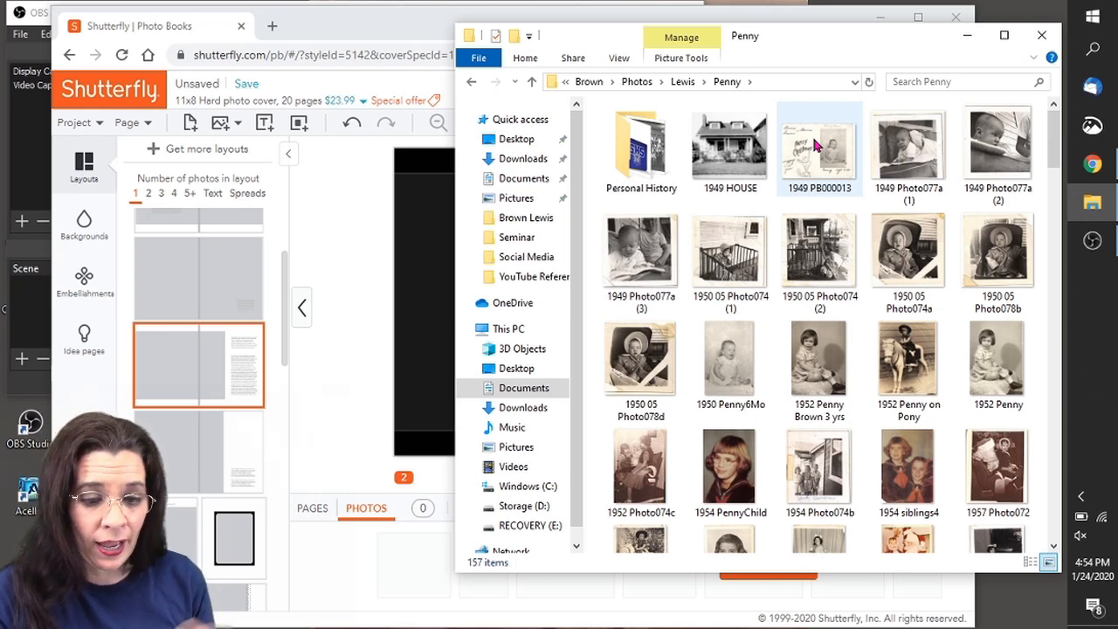
- Select the childhood, school, twirling and 1966 graduation photos in the family photo folder and add them to the photo book
{"action": "left_click", "coordinate": [905, 159]}
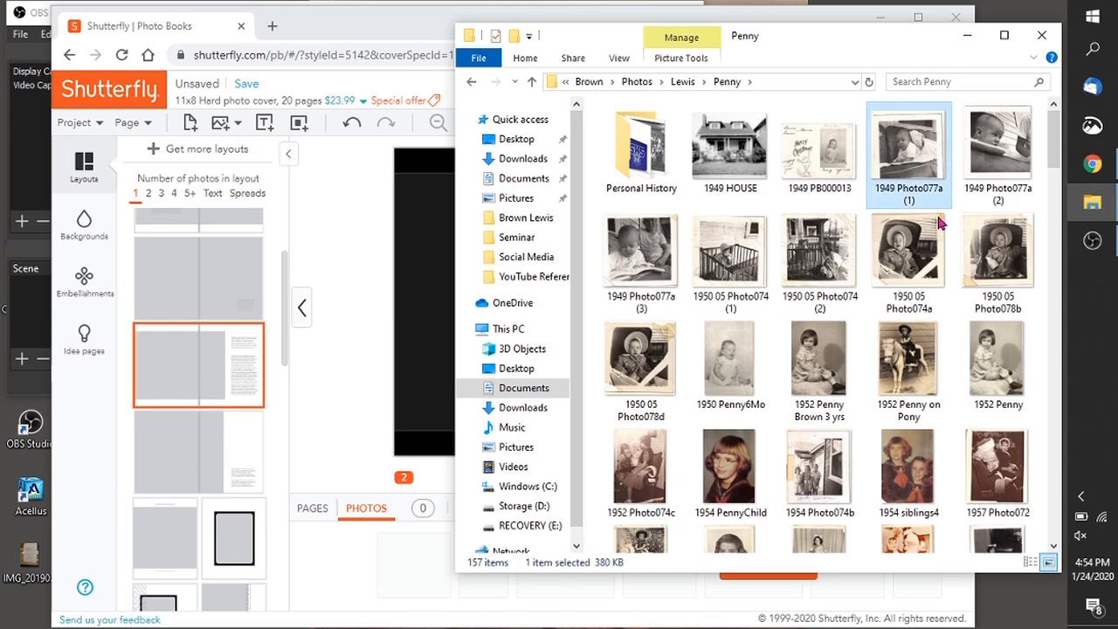
{"action": "left_click", "coordinate": [909, 254], "text": "ctrl"}
{"action": "left_click", "coordinate": [908, 358], "text": "ctrl"}
{"action": "left_click", "coordinate": [891, 450], "text": "ctrl"}
{"action": "left_click", "coordinate": [752, 463], "text": "ctrl"}
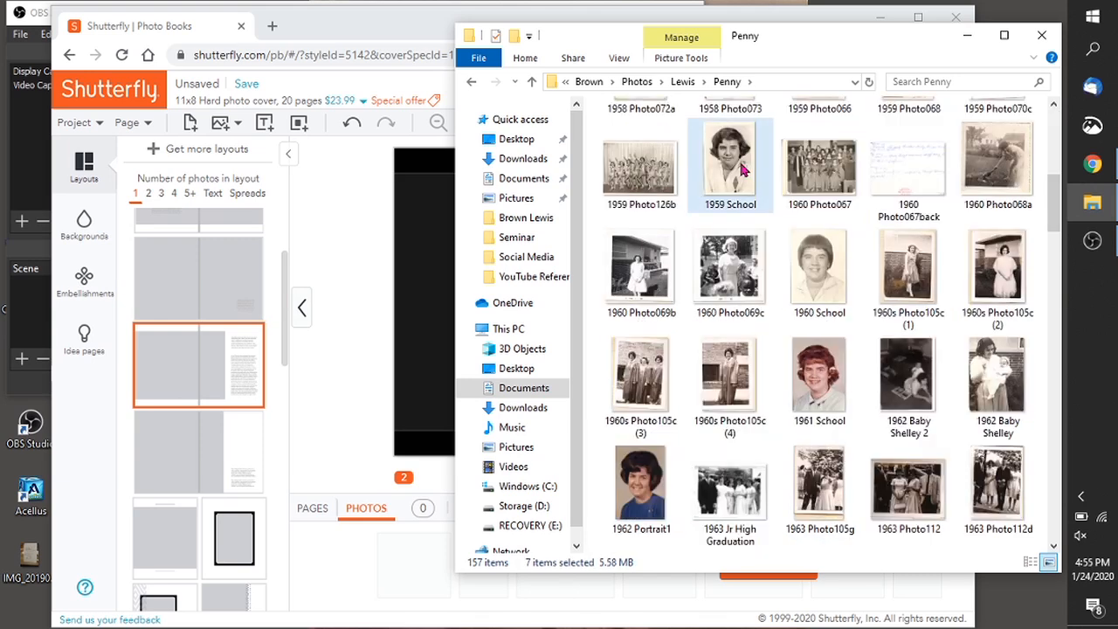
{"action": "left_click", "coordinate": [742, 168], "text": "ctrl"}
{"action": "left_click", "coordinate": [827, 184], "text": "ctrl"}
{"action": "left_click", "coordinate": [832, 284], "text": "ctrl"}
{"action": "left_click", "coordinate": [819, 376], "text": "ctrl"}
{"action": "left_click", "coordinate": [726, 375], "text": "ctrl"}
{"action": "left_click", "coordinate": [639, 485], "text": "ctrl"}
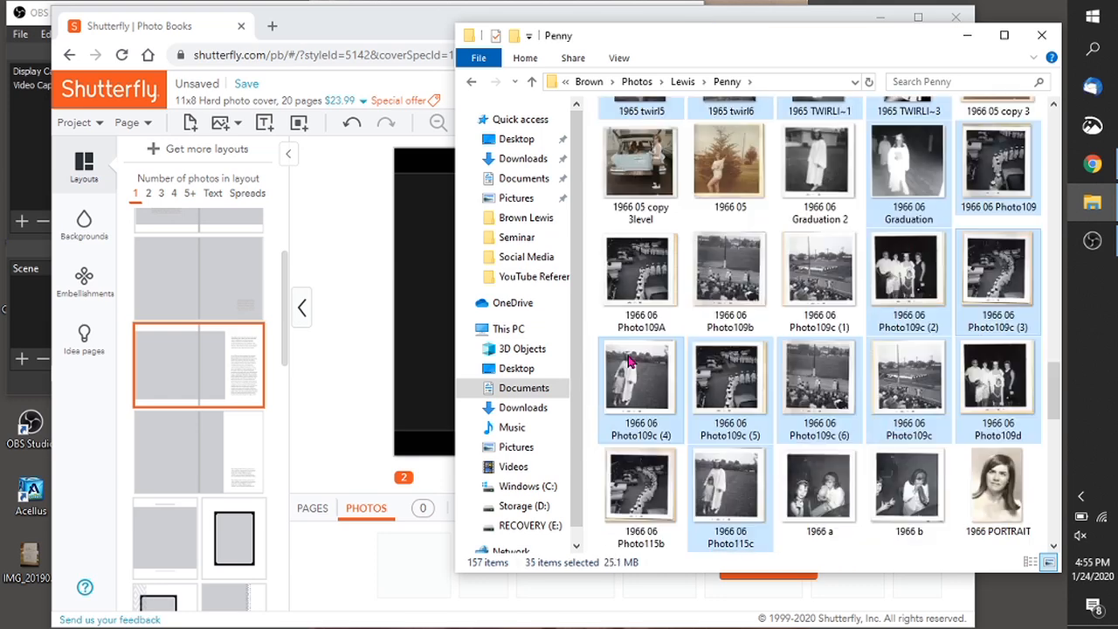
{"action": "left_click_drag", "start_coordinate": [629, 363], "coordinate": [374, 360]}
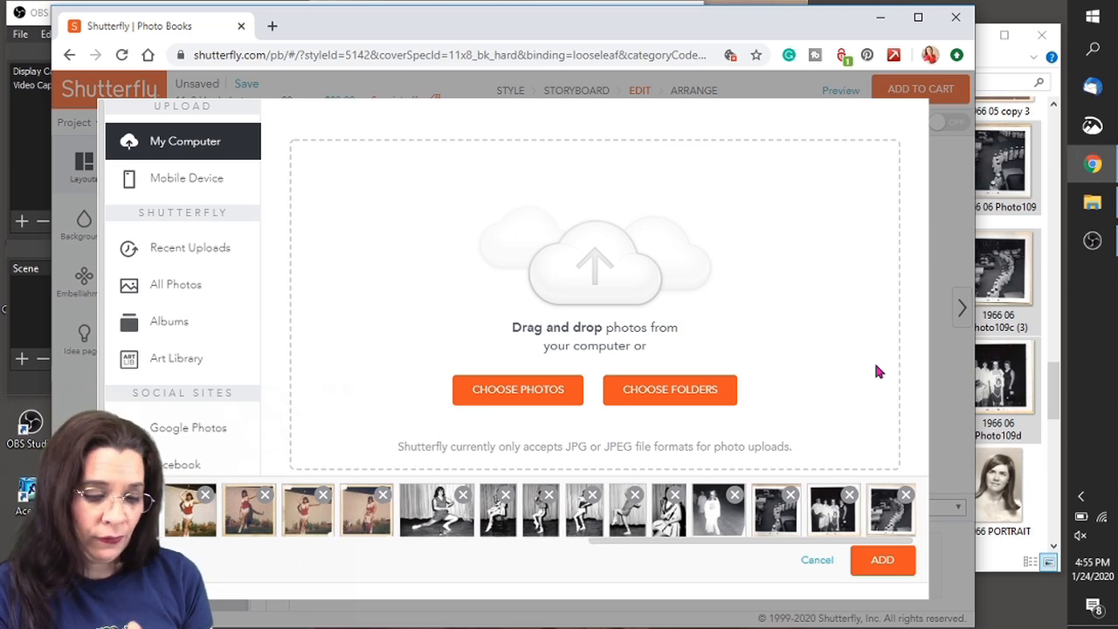
{"action": "left_click", "coordinate": [893, 566]}
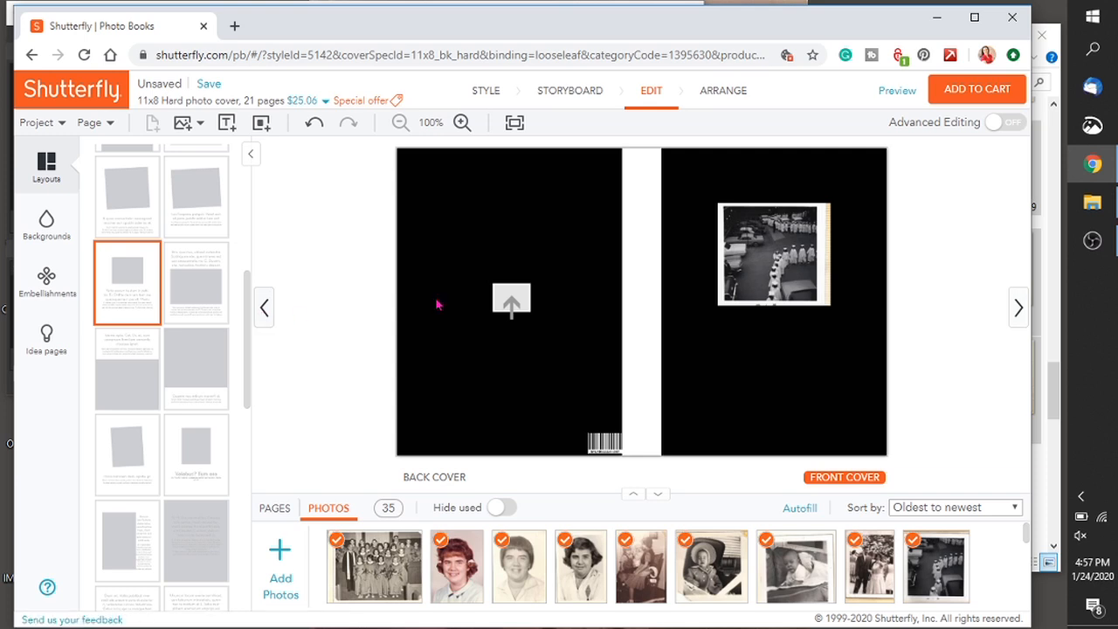
- In the Arrange view, remove the placed photos from page 4, page 1, the front cover and page 2
{"action": "left_click", "coordinate": [1012, 318]}
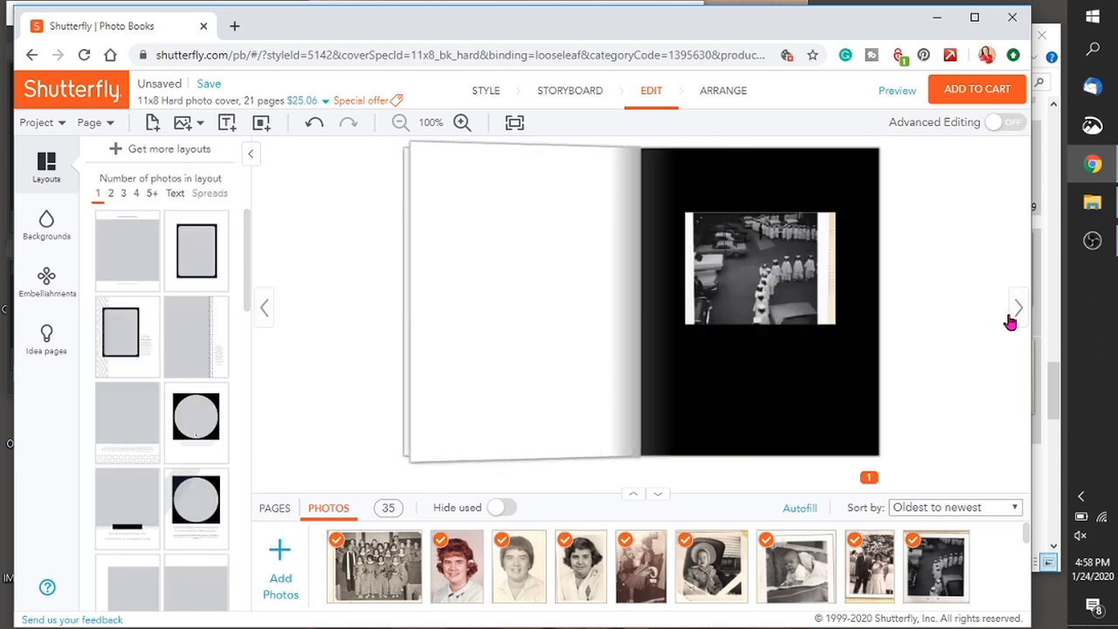
{"action": "left_click", "coordinate": [1013, 313]}
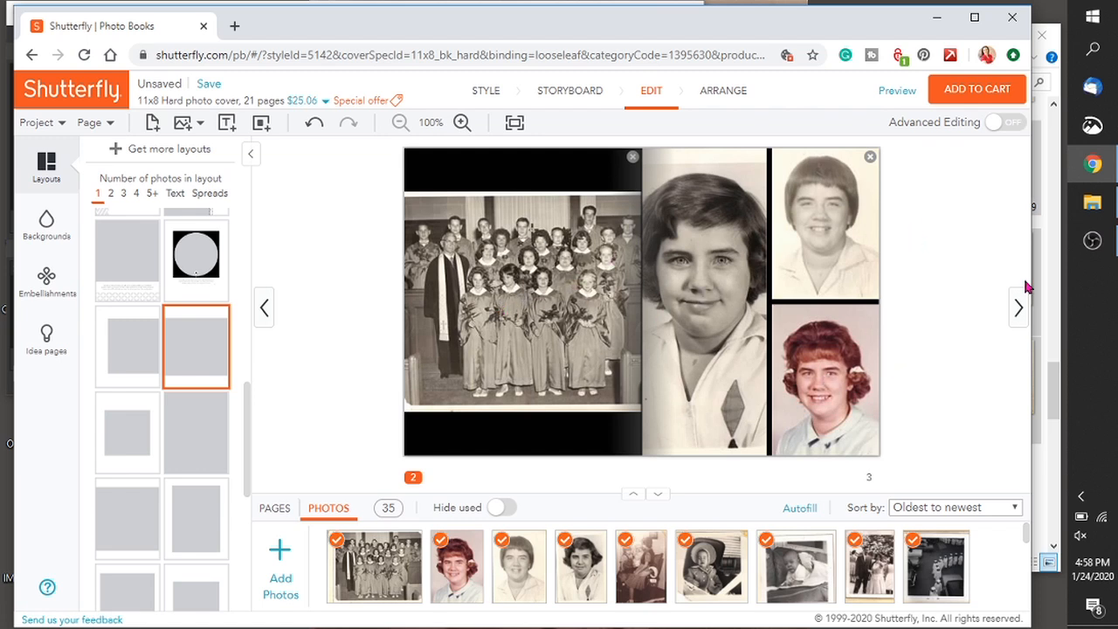
{"action": "left_click", "coordinate": [1014, 311]}
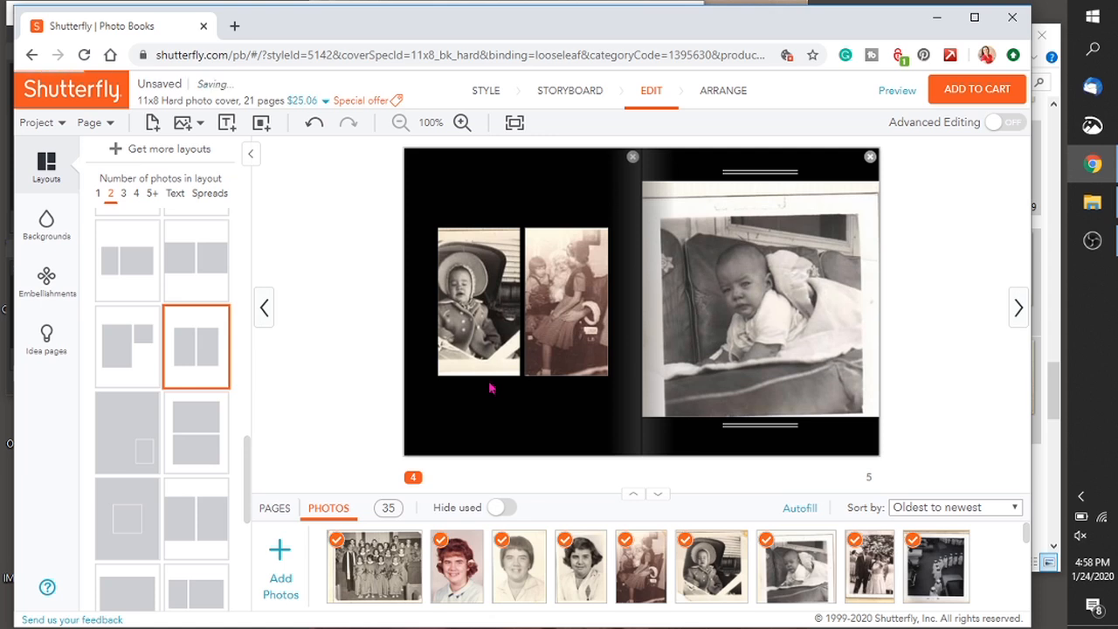
{"action": "left_click", "coordinate": [723, 90]}
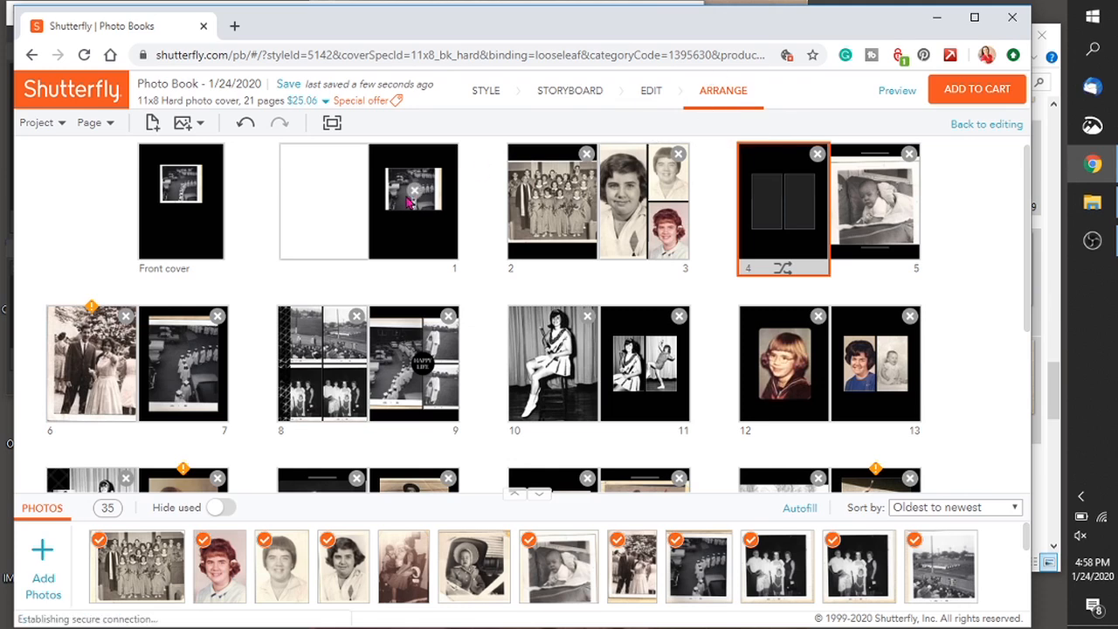
{"action": "left_click_drag", "start_coordinate": [416, 196], "coordinate": [245, 194]}
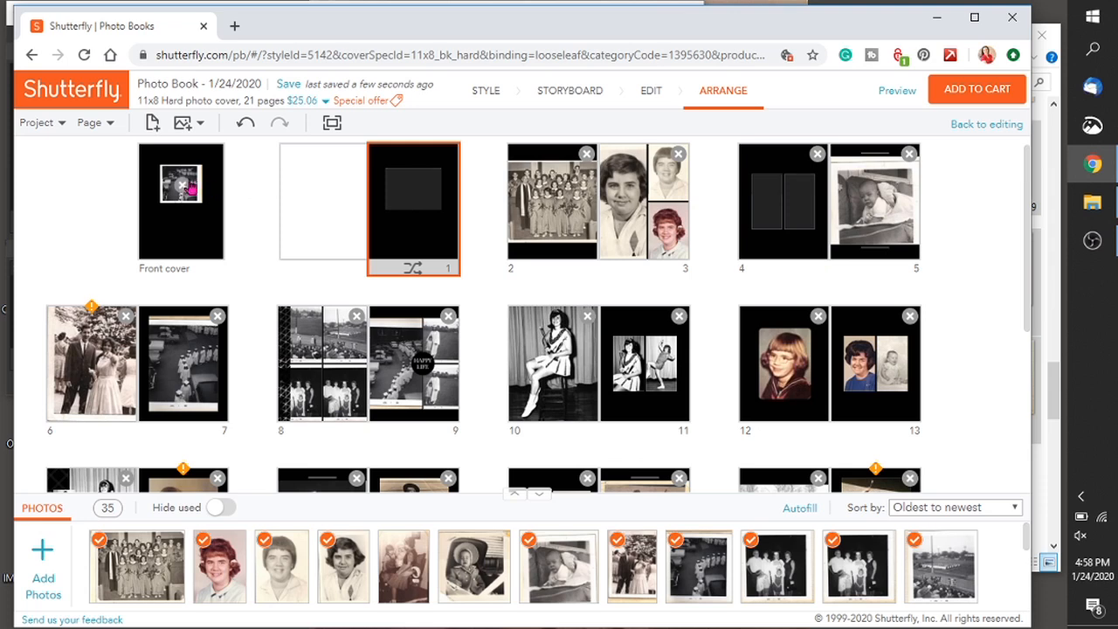
{"action": "left_click", "coordinate": [181, 186]}
{"action": "left_click", "coordinate": [554, 205]}
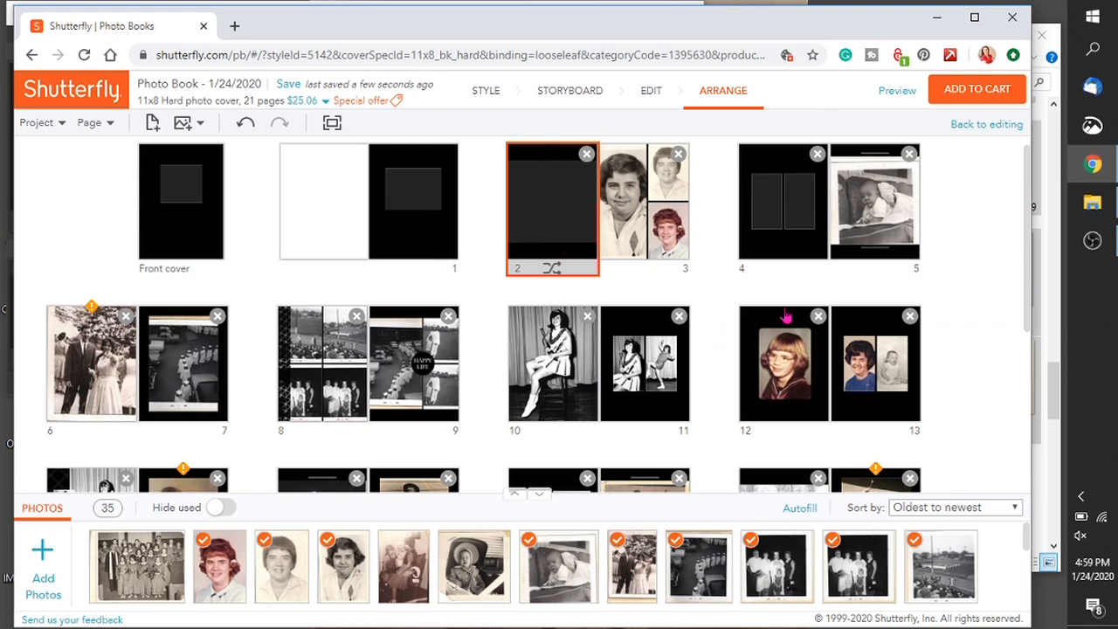
- Remove both photos from page 13 and place the blue-dress portrait in the empty frame on page 2
{"action": "left_click", "coordinate": [861, 368]}
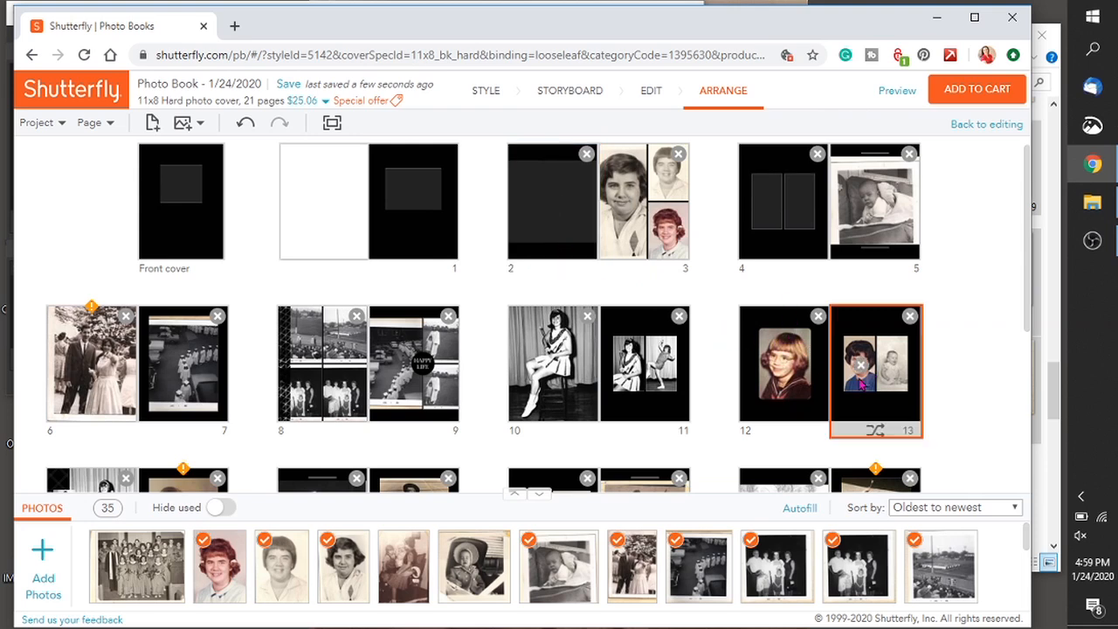
{"action": "left_click_drag", "start_coordinate": [861, 368], "coordinate": [1006, 579]}
{"action": "left_click_drag", "start_coordinate": [1029, 542], "coordinate": [1024, 567]}
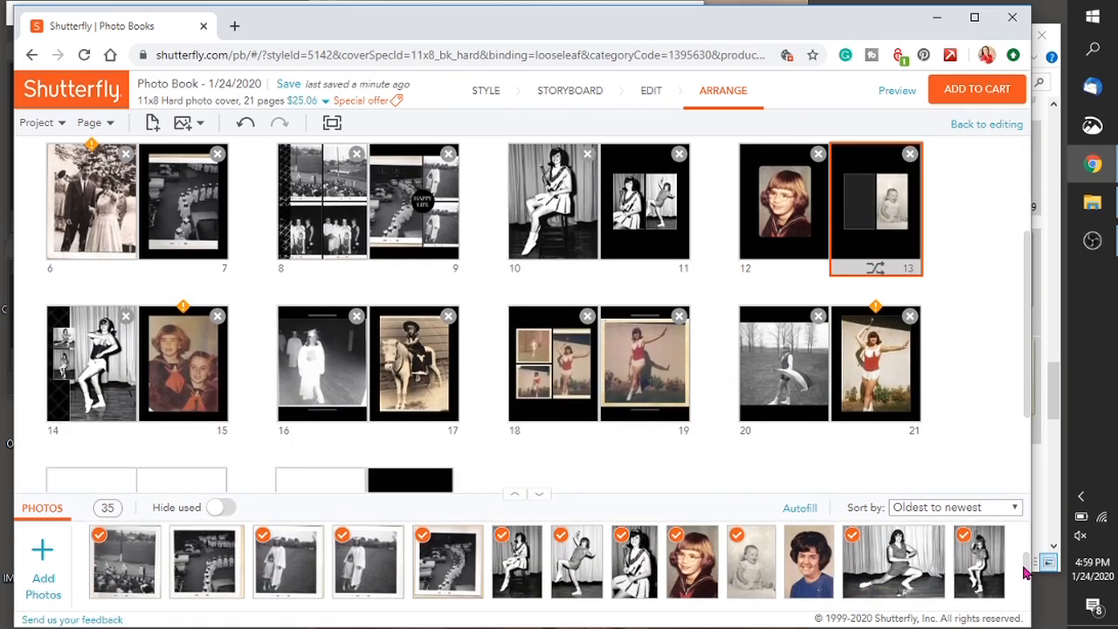
{"action": "left_click_drag", "start_coordinate": [809, 559], "coordinate": [535, 220]}
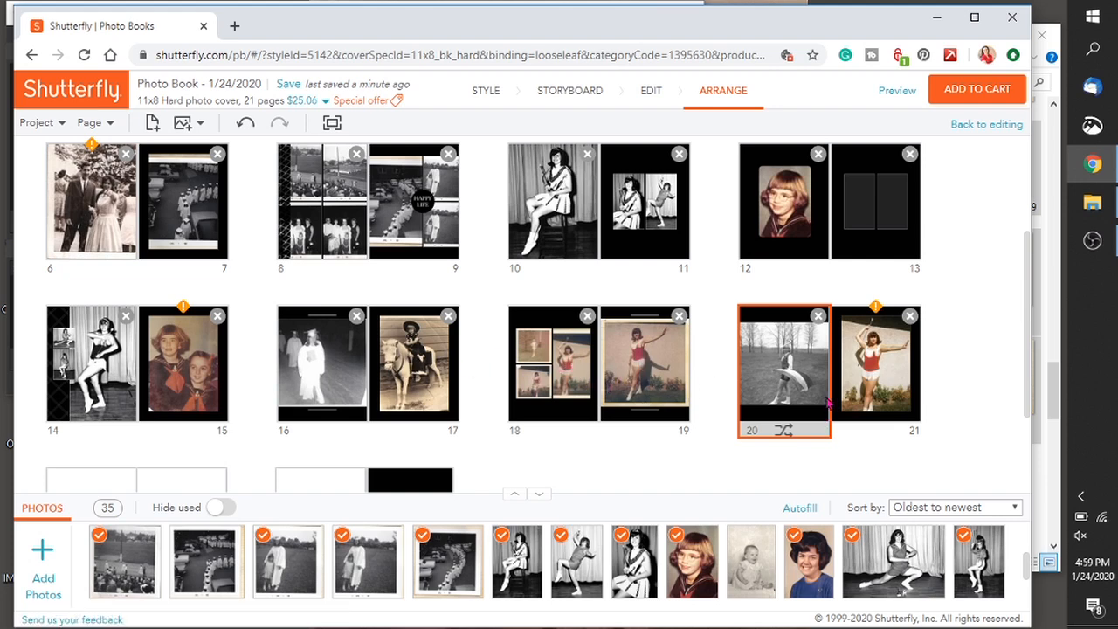
- Remove the placed photos from pages 20 and 21 and from pages 5, 6 and 7
{"action": "left_click", "coordinate": [786, 369]}
{"action": "scroll", "coordinate": [874, 364], "scroll_direction": "down", "scroll_amount": 3}
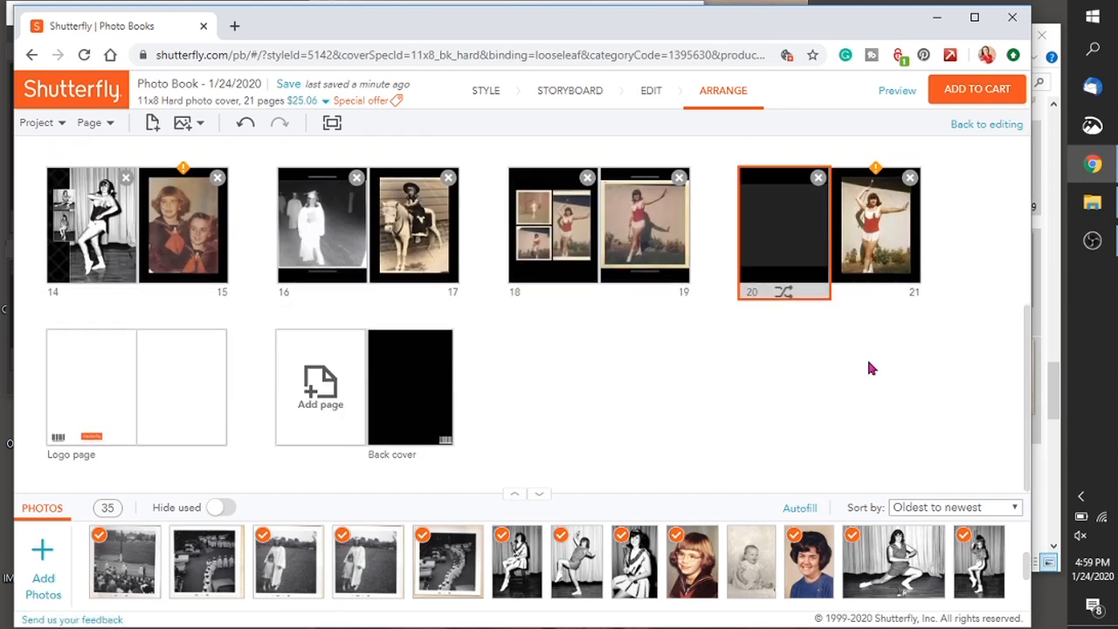
{"action": "left_click", "coordinate": [875, 227]}
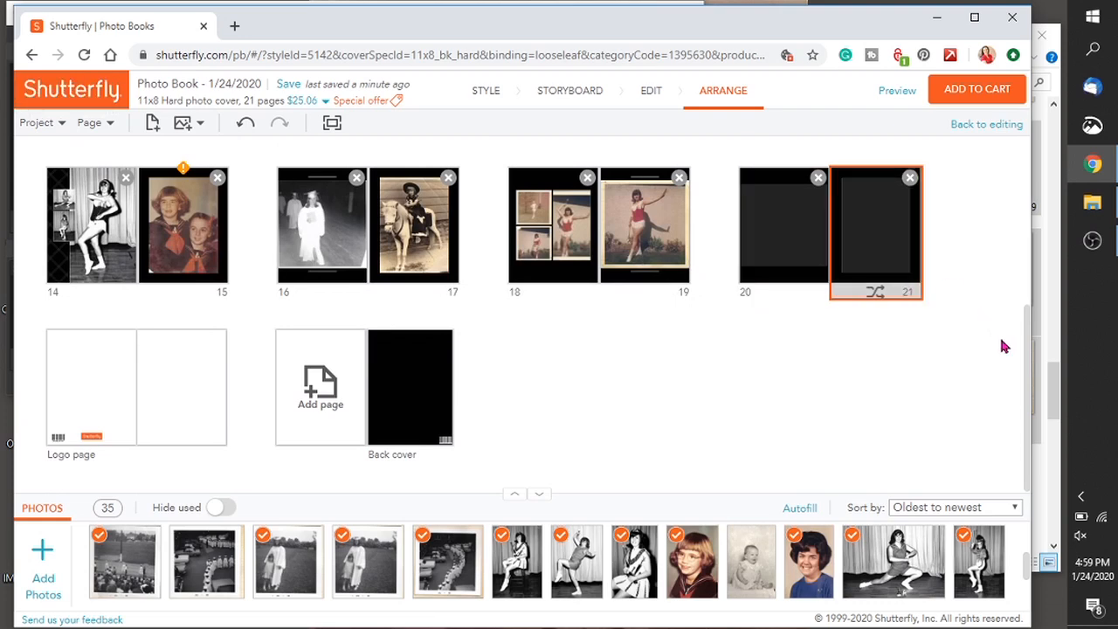
{"action": "scroll", "coordinate": [1024, 365], "scroll_direction": "up", "scroll_amount": 3}
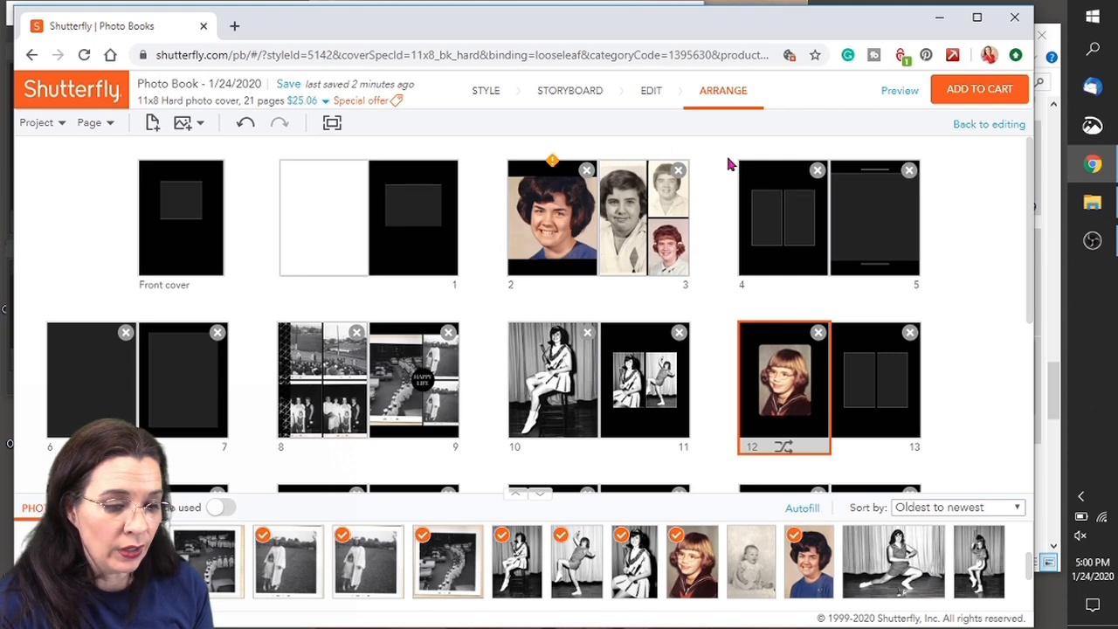
- Switch to the Storyboard view and dismiss its introduction so it does not show again
{"action": "left_click", "coordinate": [583, 99]}
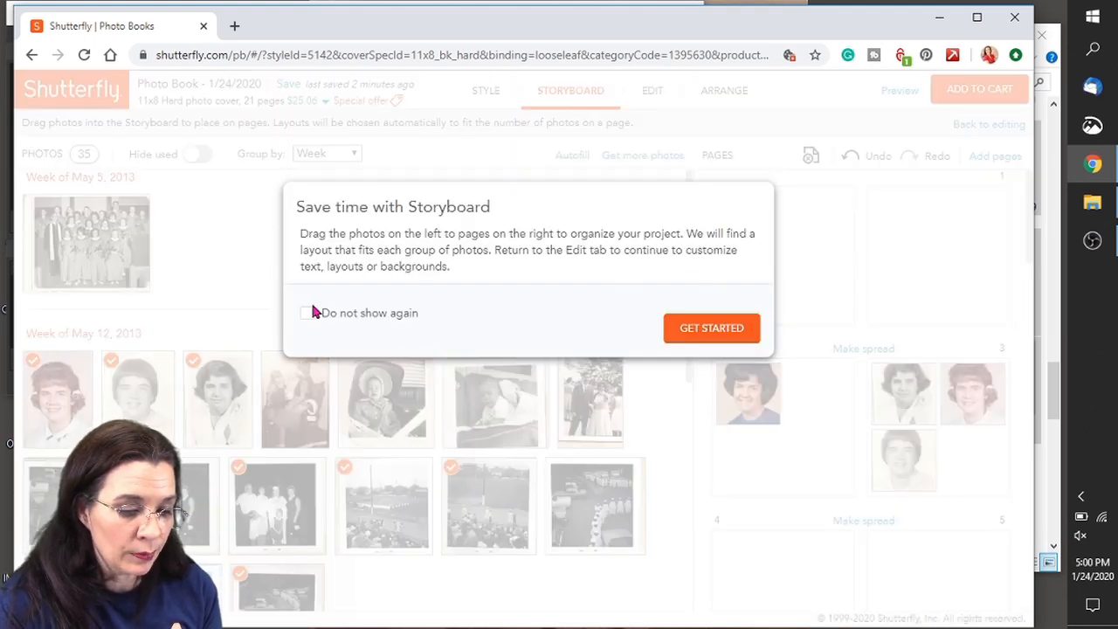
{"action": "left_click", "coordinate": [306, 314]}
{"action": "left_click", "coordinate": [721, 334]}
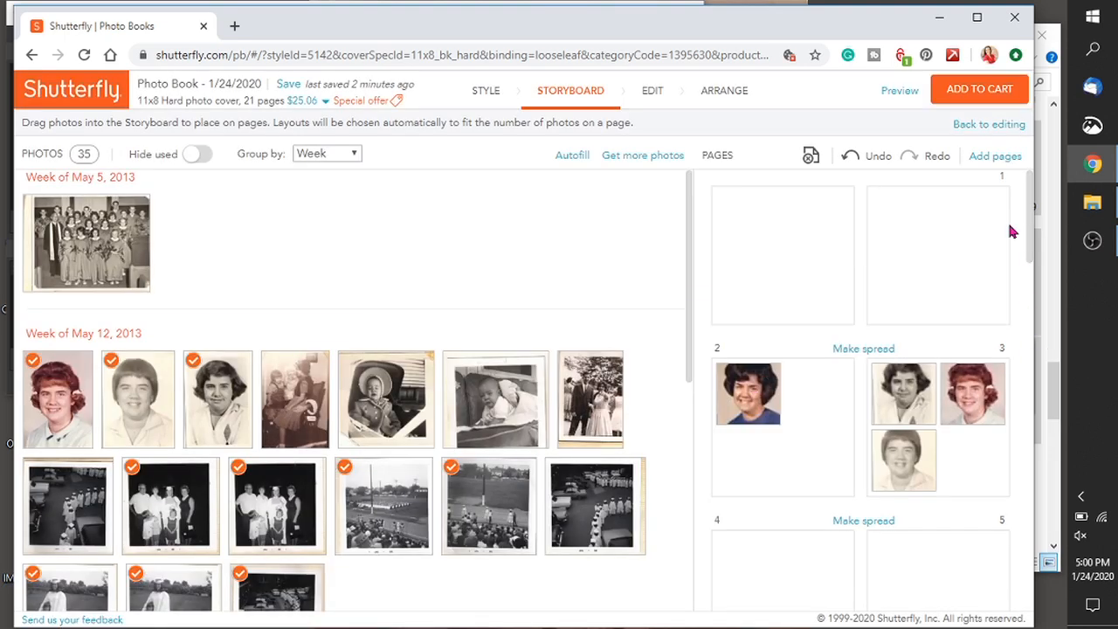
- Make spreads out of page pairs 2–3, 8–9 and 10–11 in the storyboard
{"action": "left_click", "coordinate": [863, 350]}
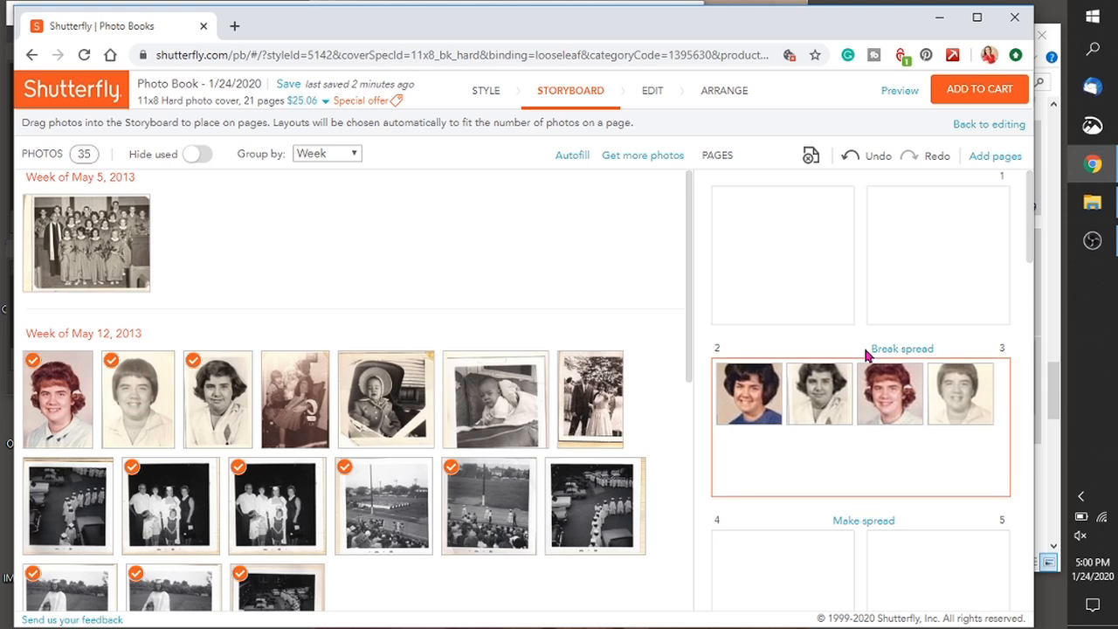
{"action": "scroll", "coordinate": [1019, 216], "scroll_direction": "down", "scroll_amount": 7}
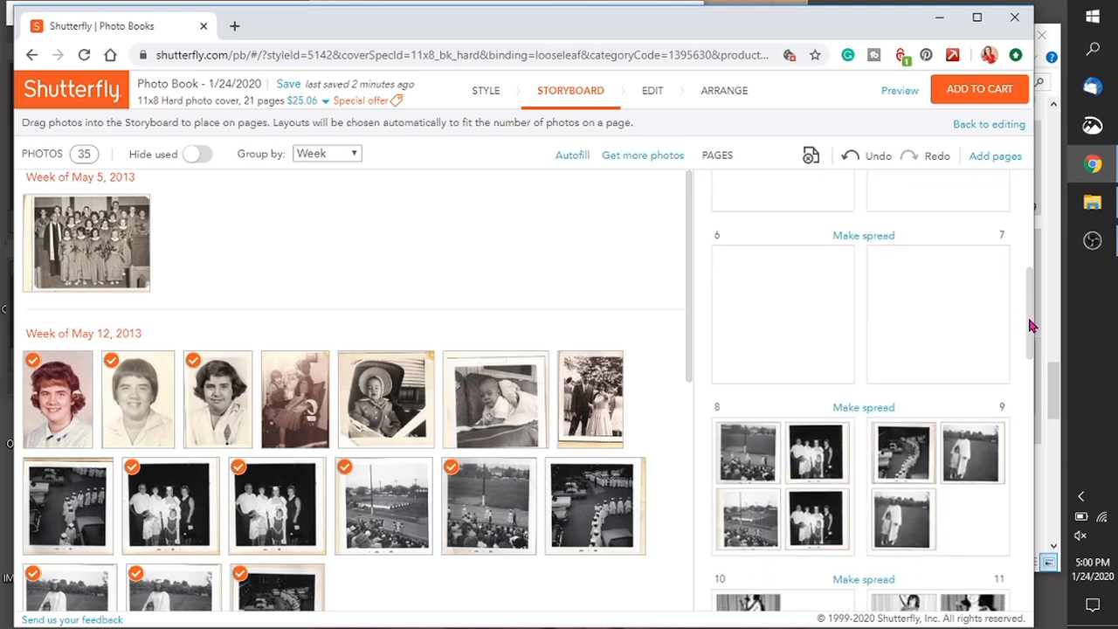
{"action": "left_click", "coordinate": [872, 256]}
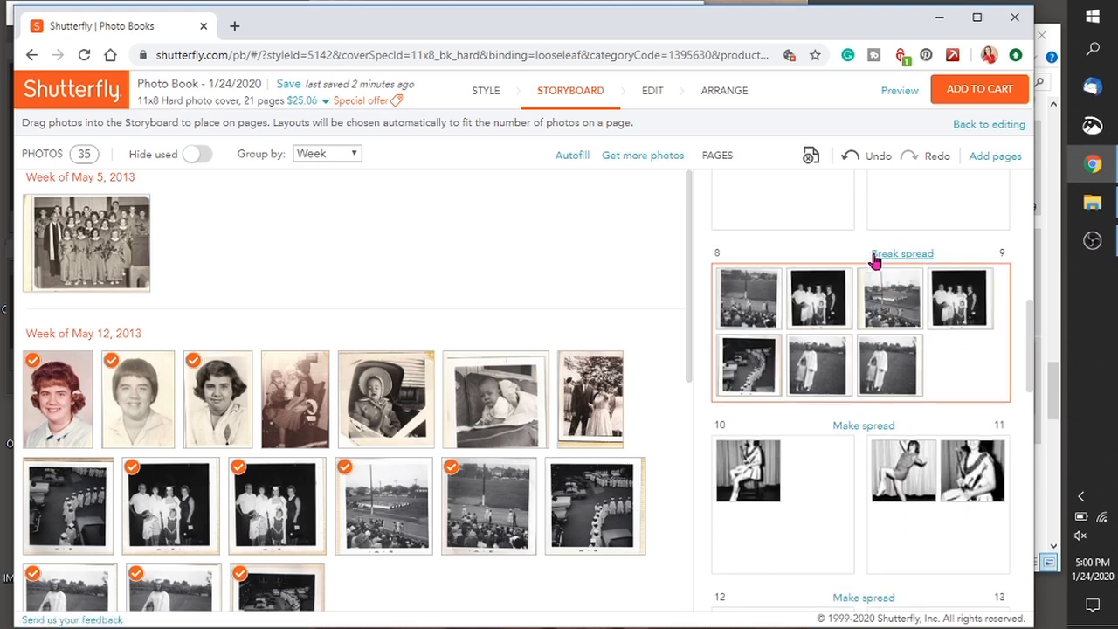
{"action": "left_click", "coordinate": [864, 427]}
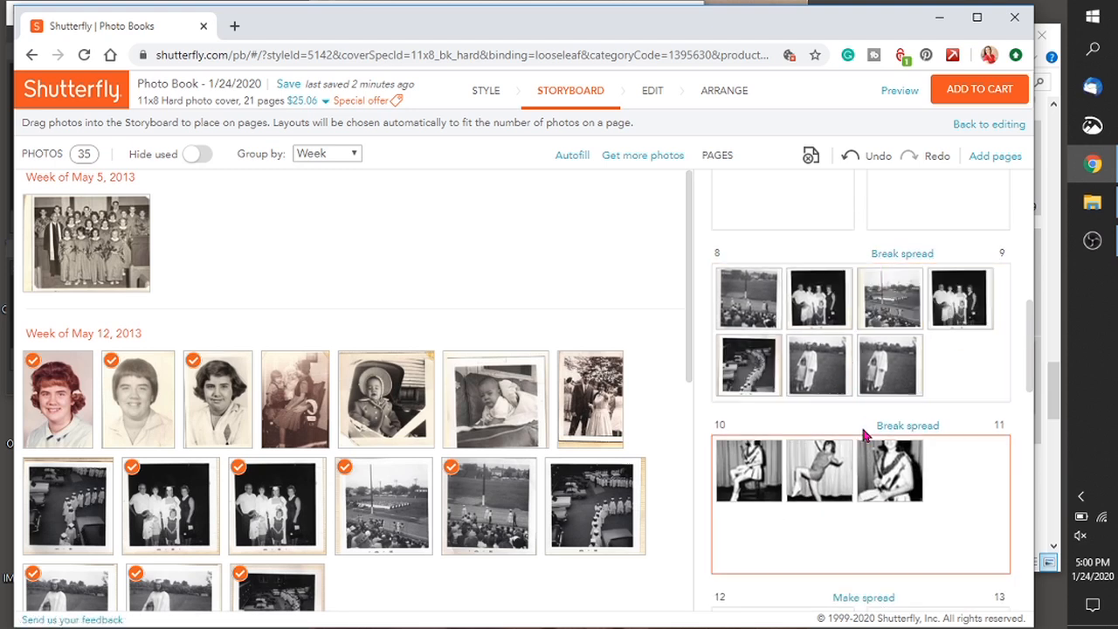
- Return to the Arrange view, move the graduation spread from pages 8–9 to pages 10–11, and select pages 19 and 18
{"action": "left_click", "coordinate": [715, 91]}
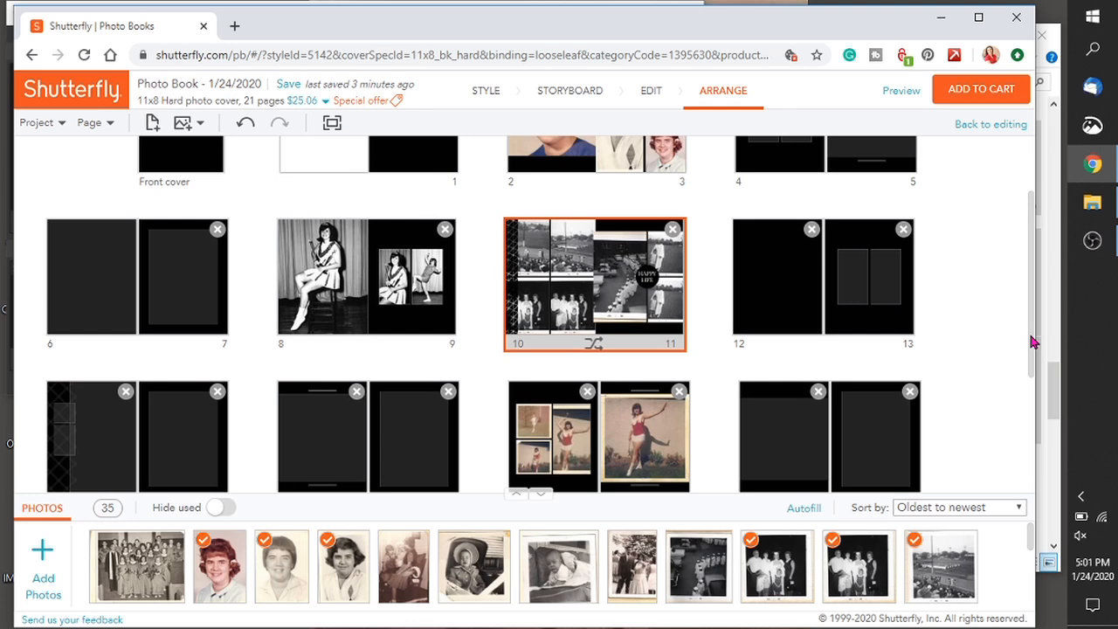
{"action": "scroll", "coordinate": [1037, 371], "scroll_direction": "down", "scroll_amount": 1}
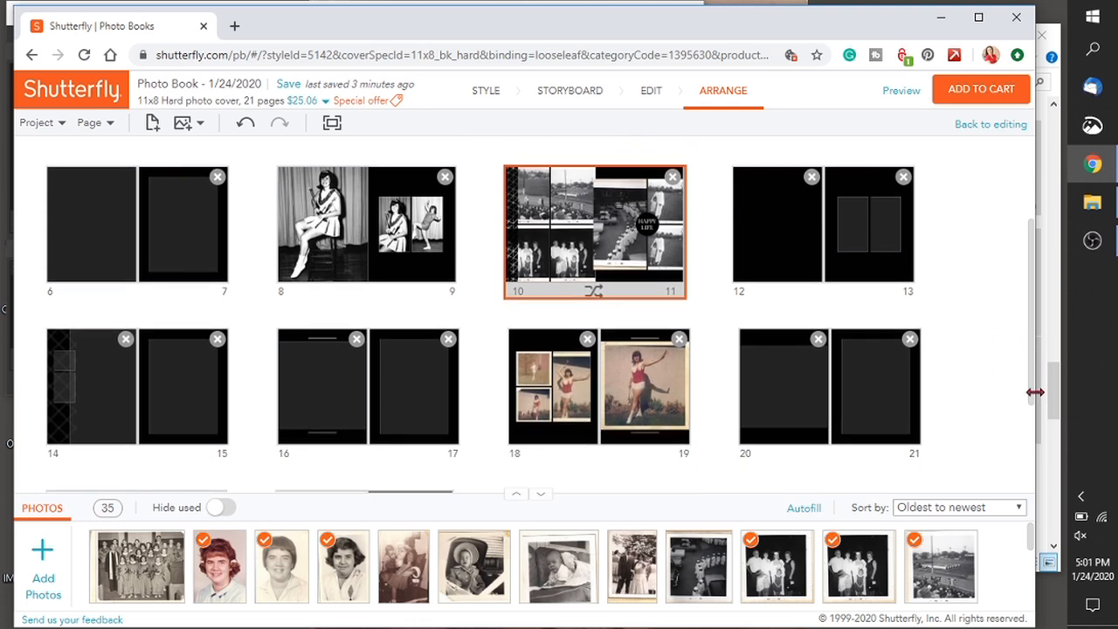
{"action": "left_click", "coordinate": [627, 454]}
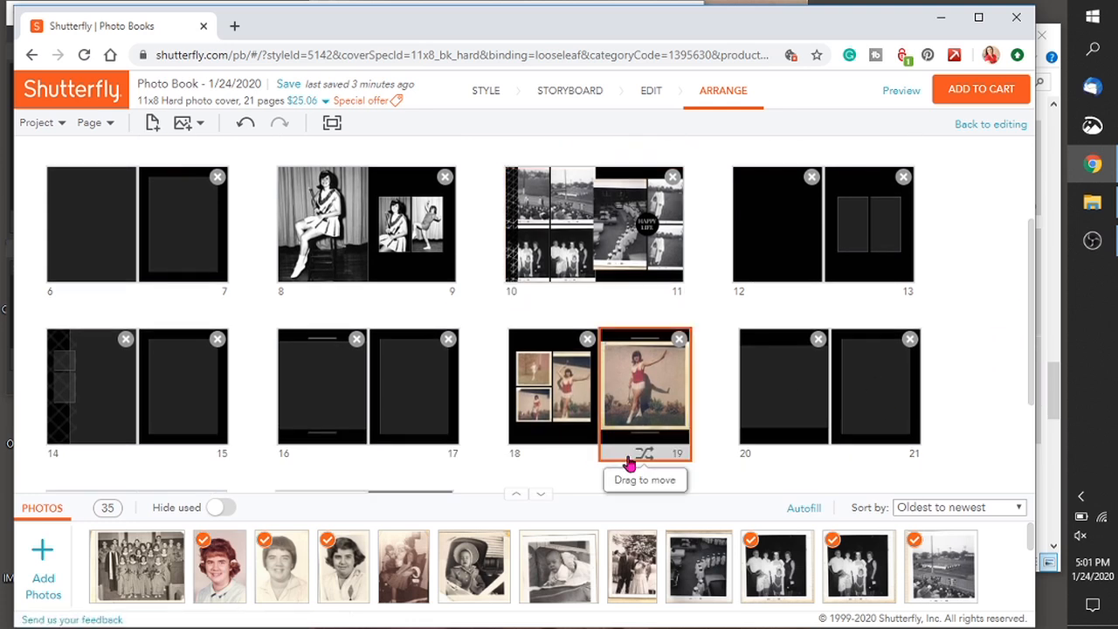
{"action": "left_click", "coordinate": [557, 456]}
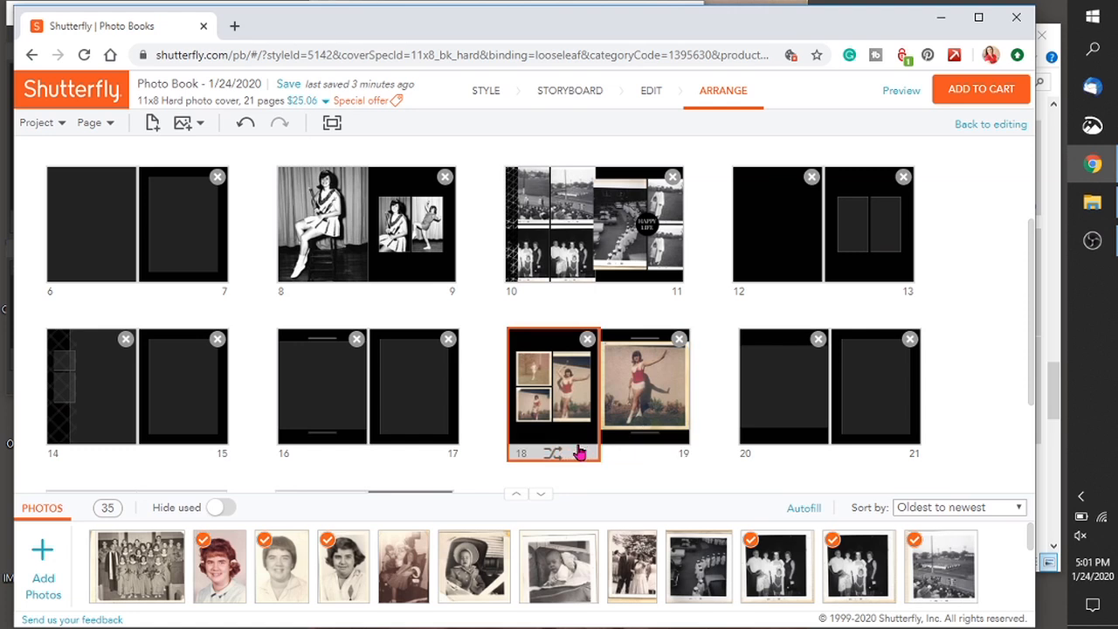
- Move the swimsuit photo pages 18 and 19 together to pages 10–11
{"action": "left_click", "coordinate": [623, 460]}
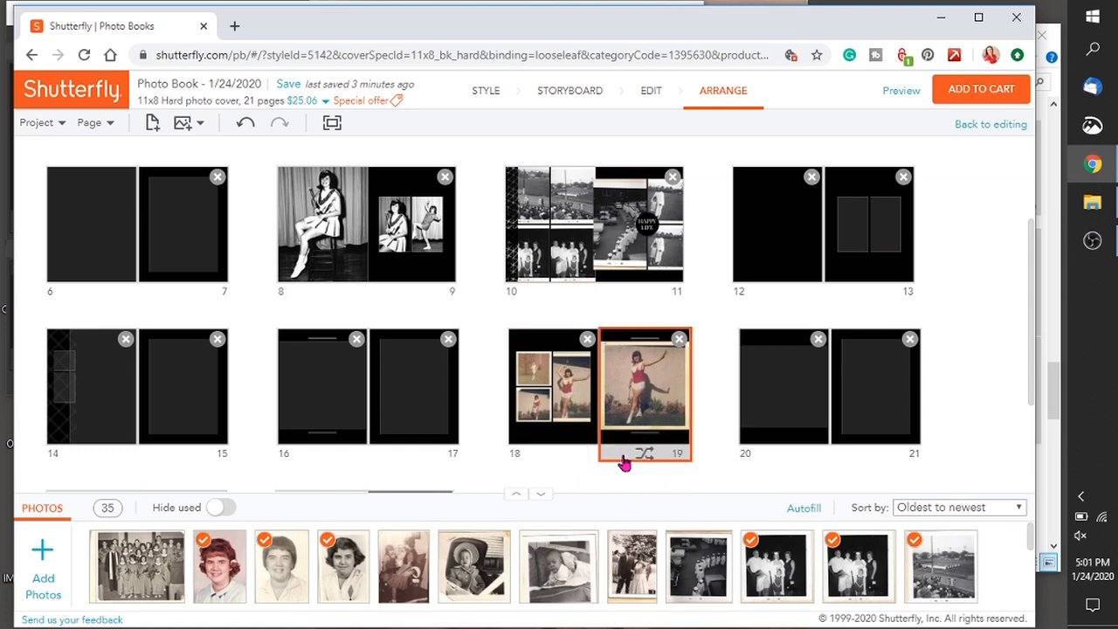
{"action": "left_click", "coordinate": [559, 459]}
{"action": "left_click_drag", "start_coordinate": [559, 459], "coordinate": [499, 289]}
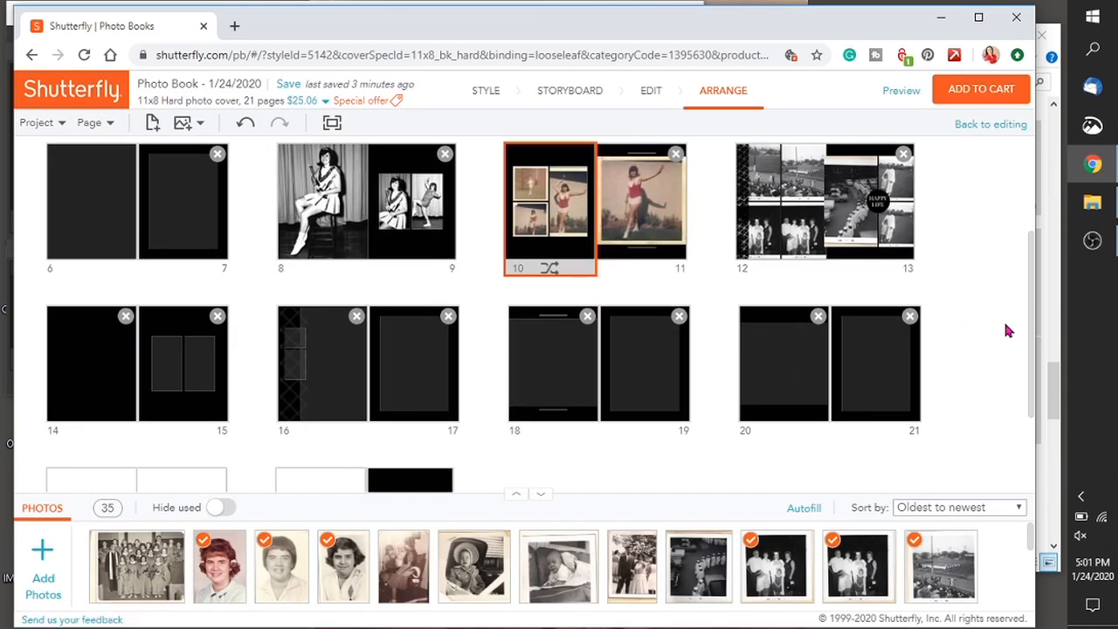
{"action": "left_click_drag", "start_coordinate": [1036, 331], "coordinate": [1035, 300]}
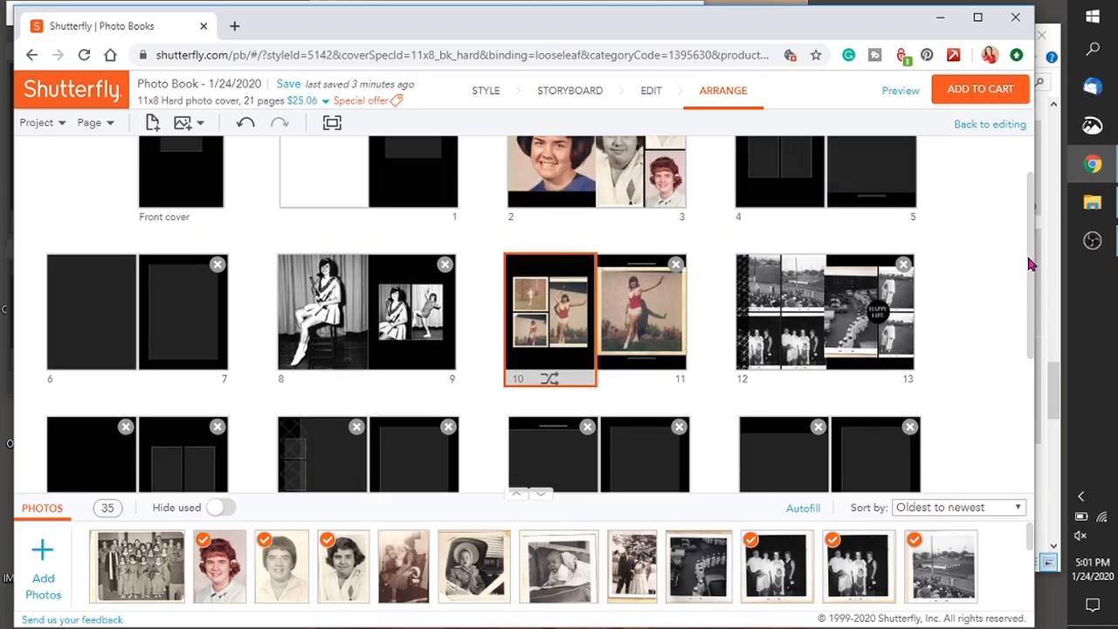
- Move the portrait spread from pages 2–3 to pages 6–7 and the graduation spread from pages 12–13 to pages 20–21
{"action": "scroll", "coordinate": [1030, 356], "scroll_direction": "up", "scroll_amount": 2}
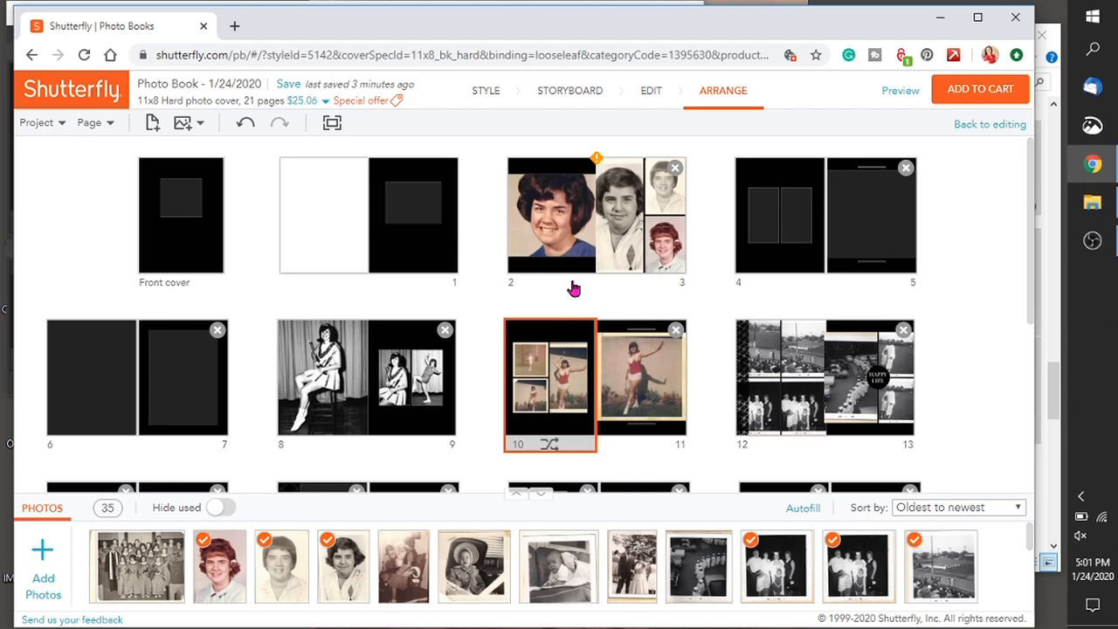
{"action": "left_click", "coordinate": [573, 288]}
{"action": "left_click_drag", "start_coordinate": [564, 286], "coordinate": [245, 387]}
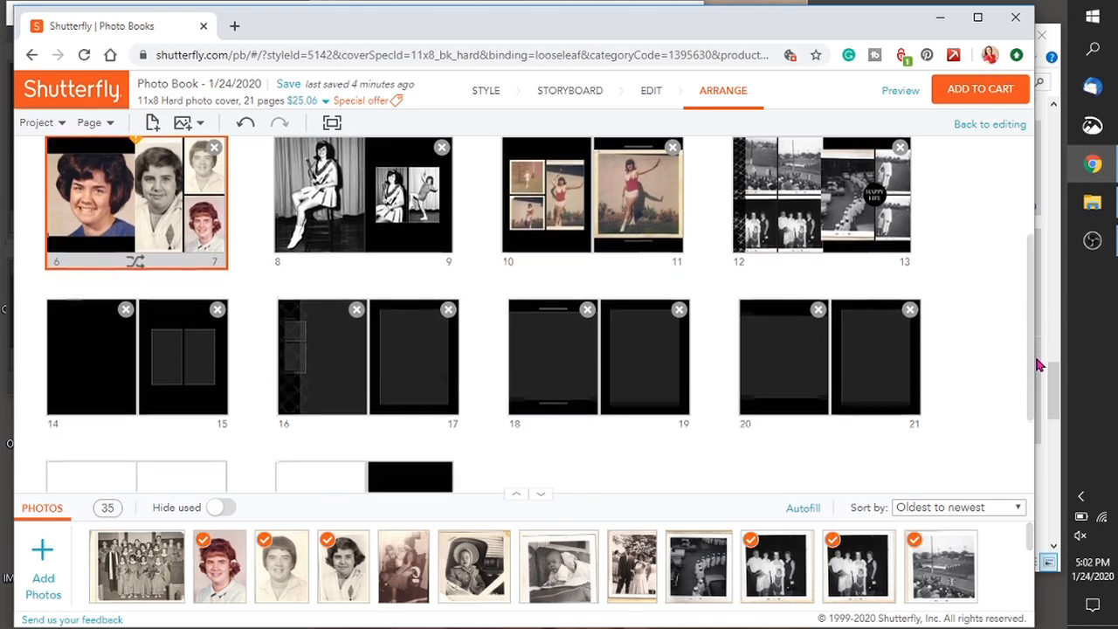
{"action": "scroll", "coordinate": [808, 275], "scroll_direction": "down", "scroll_amount": 1}
{"action": "left_click_drag", "start_coordinate": [811, 207], "coordinate": [926, 364]}
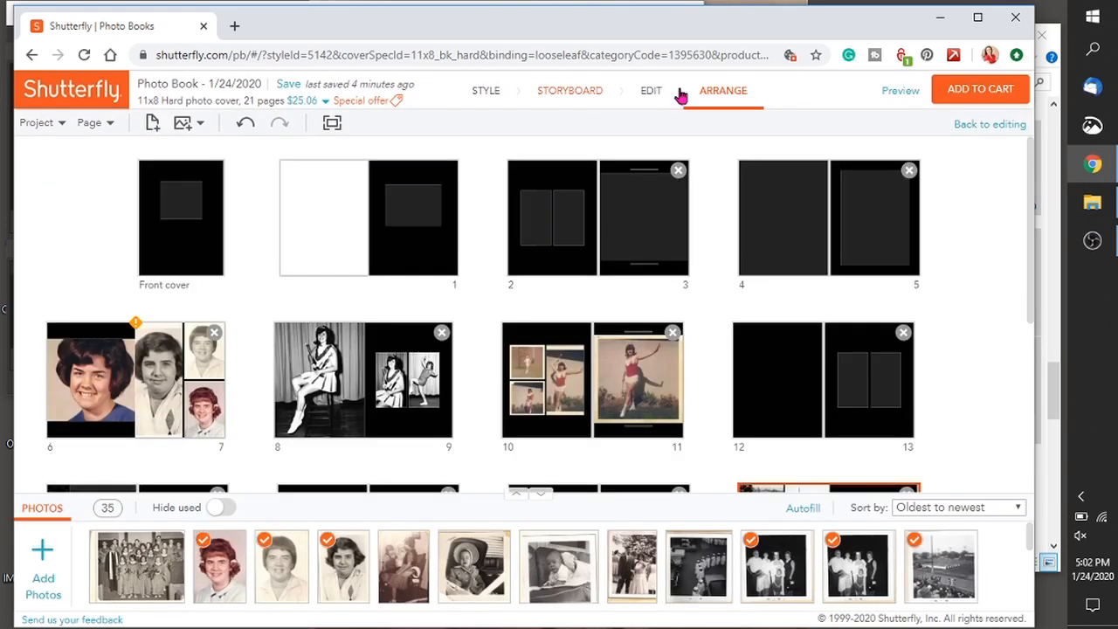
- In the Storyboard view, place the photo of the child in a hat on page 3 and the reclining baby photo on page 2
{"action": "left_click", "coordinate": [572, 92]}
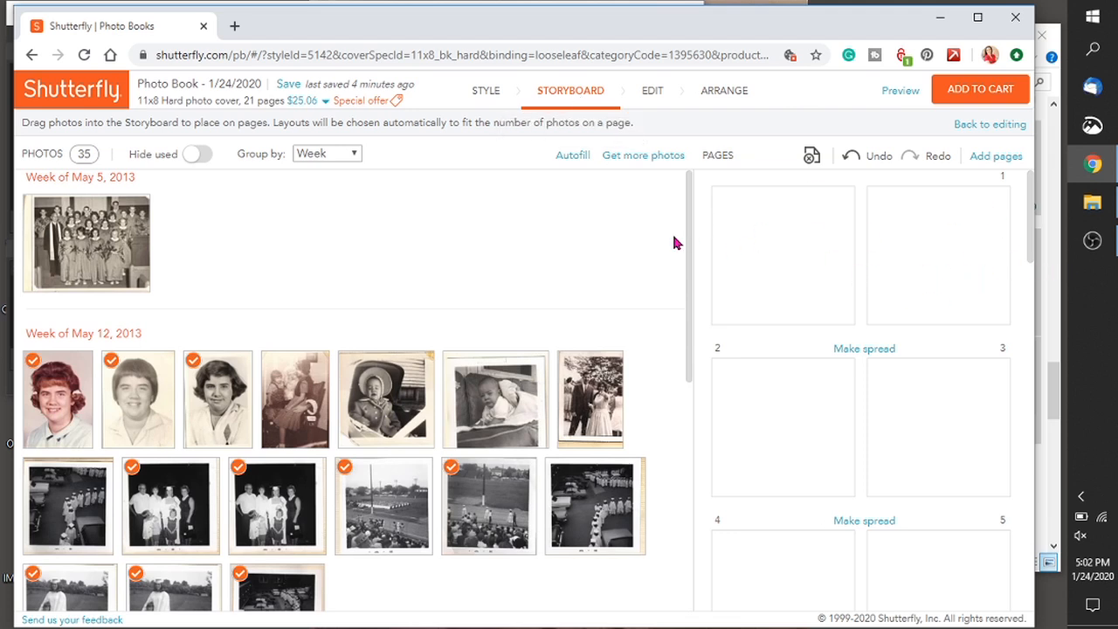
{"action": "left_click_drag", "start_coordinate": [688, 251], "coordinate": [687, 300]}
{"action": "mouse_move", "coordinate": [299, 313]}
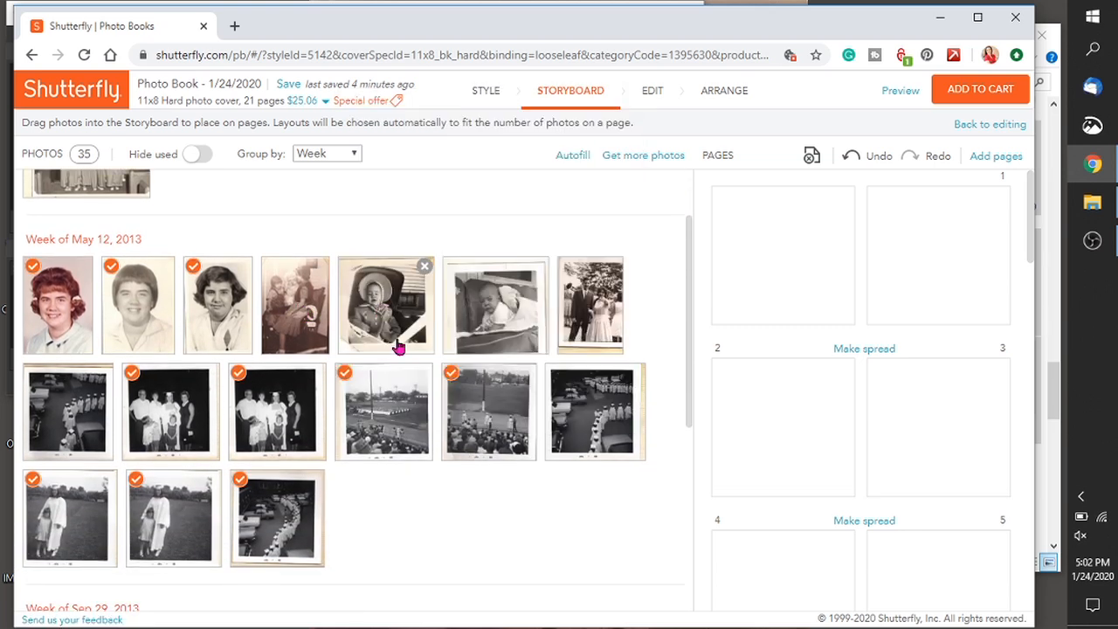
{"action": "left_click_drag", "start_coordinate": [376, 314], "coordinate": [942, 420]}
{"action": "left_click_drag", "start_coordinate": [502, 308], "coordinate": [773, 420]}
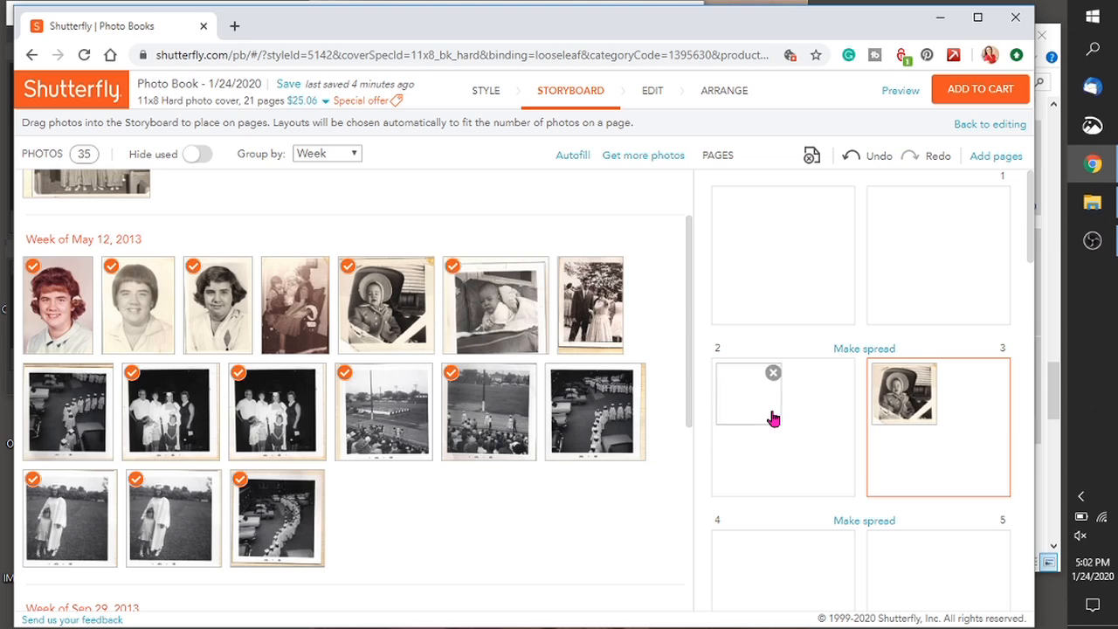
- Remove a procession photo and a cap-and-gown photo from spread 20–21, and try to add another procession photo there
{"action": "mouse_move", "coordinate": [169, 522]}
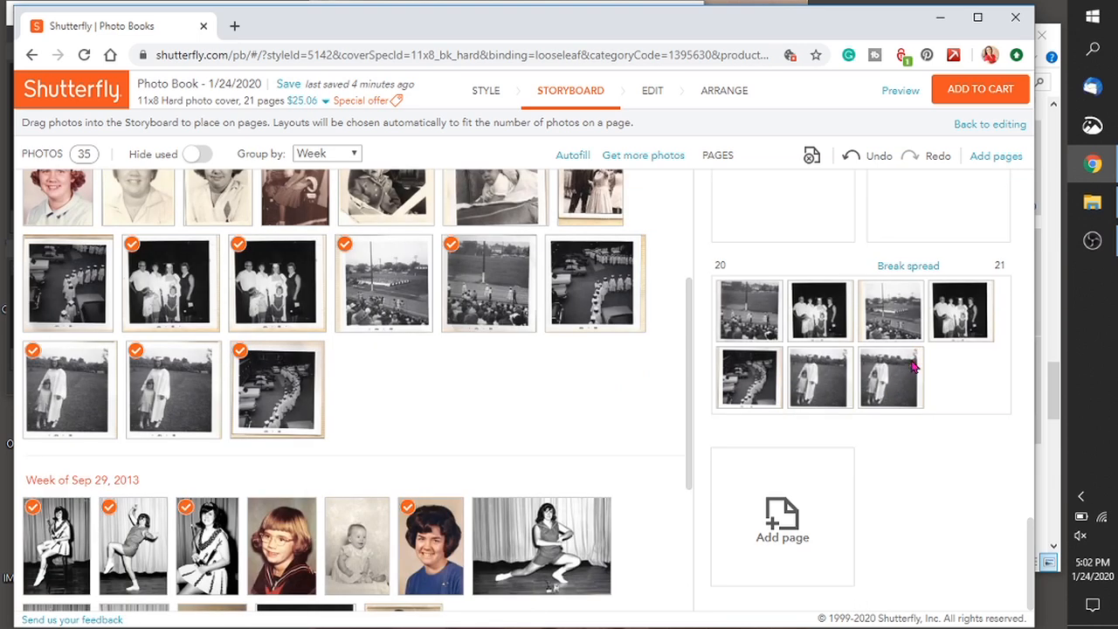
{"action": "left_click", "coordinate": [913, 367]}
{"action": "left_click", "coordinate": [639, 315]}
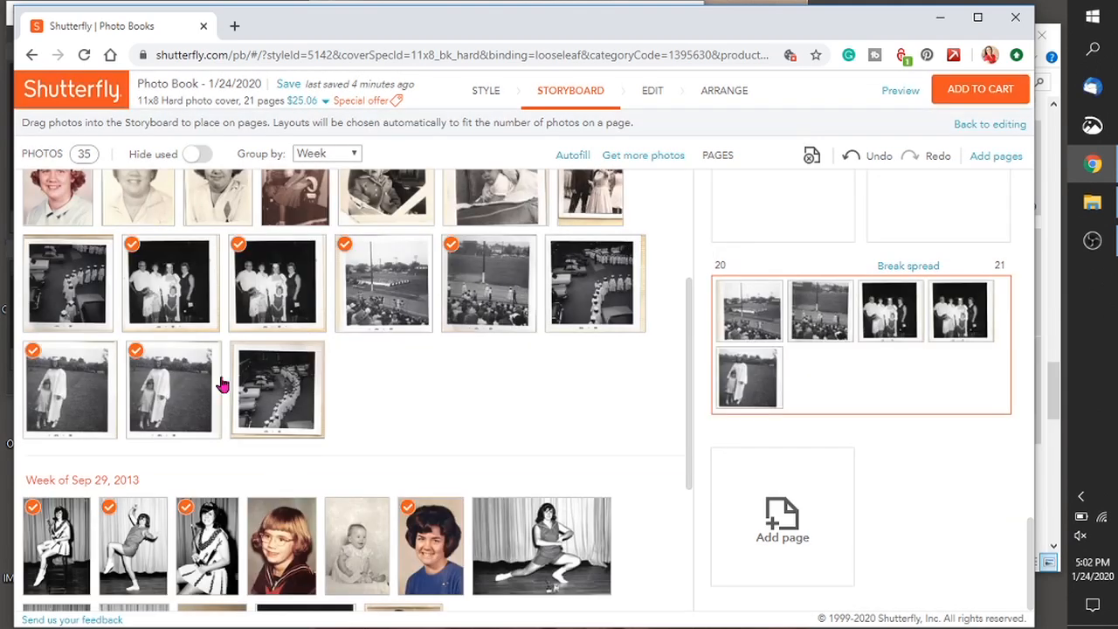
{"action": "mouse_move", "coordinate": [184, 378]}
{"action": "left_click_drag", "start_coordinate": [597, 302], "coordinate": [815, 388]}
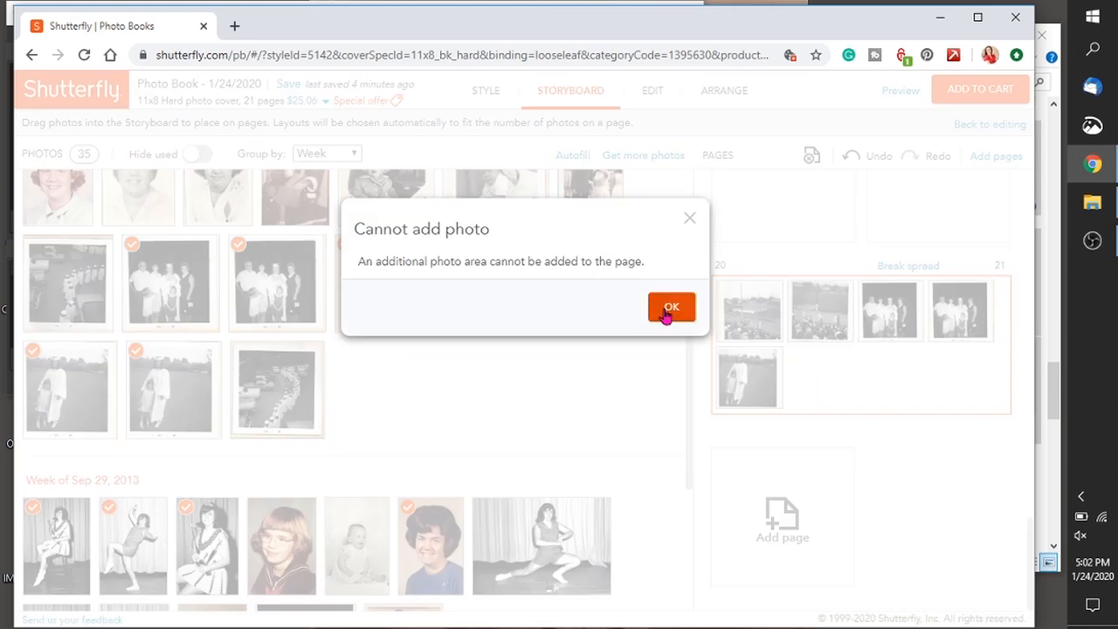
{"action": "left_click", "coordinate": [667, 307]}
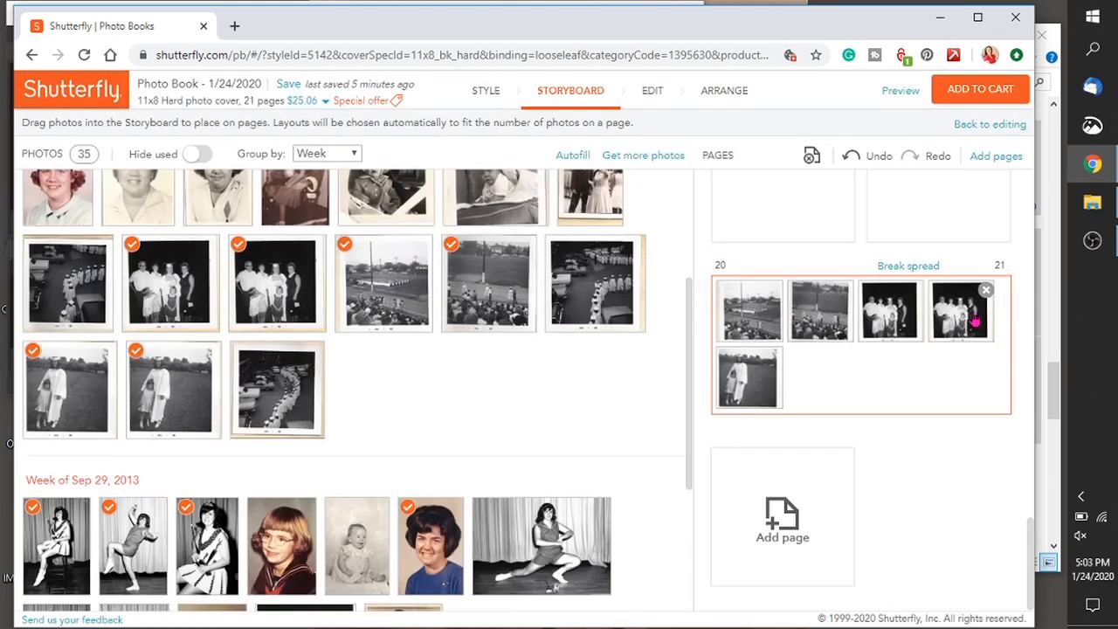
- In the Edit view, apply the multi-photo spread layout with a text column at its outer edge to pages 20–21
{"action": "mouse_move", "coordinate": [976, 322]}
{"action": "left_click", "coordinate": [679, 98]}
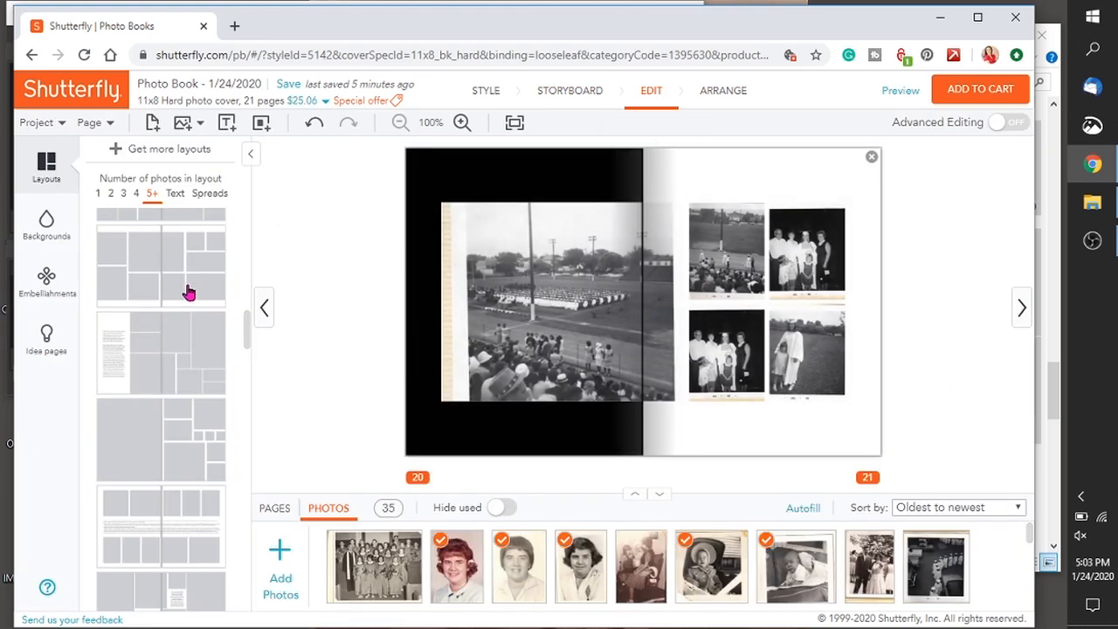
{"action": "left_click", "coordinate": [196, 340]}
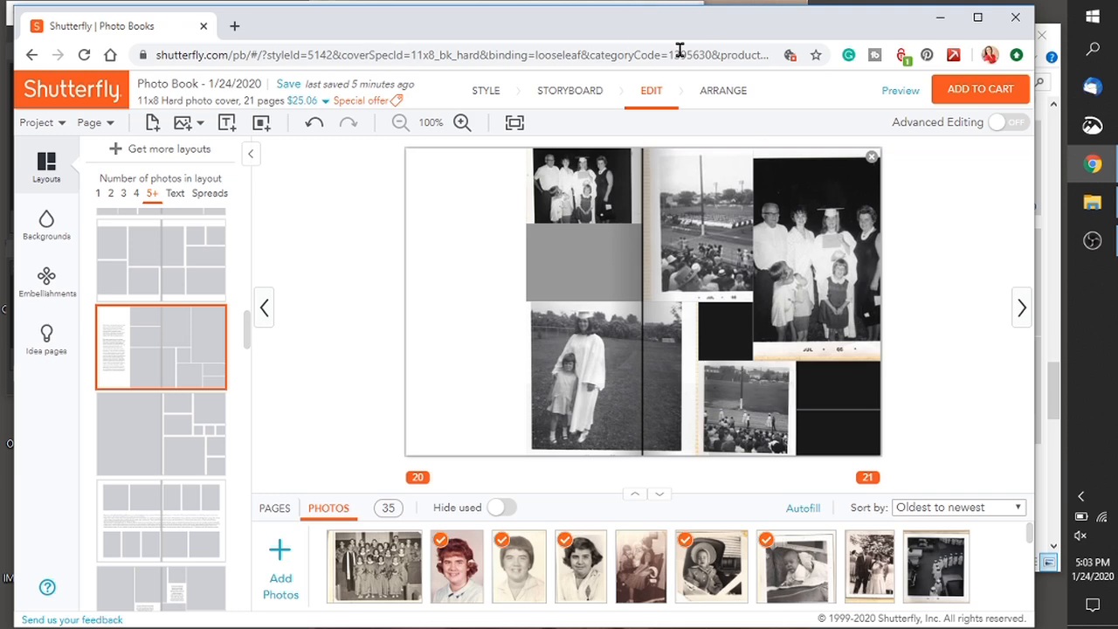
- Return to the Storyboard view and delete the checked procession photo from the project's photo collection
{"action": "left_click", "coordinate": [568, 92]}
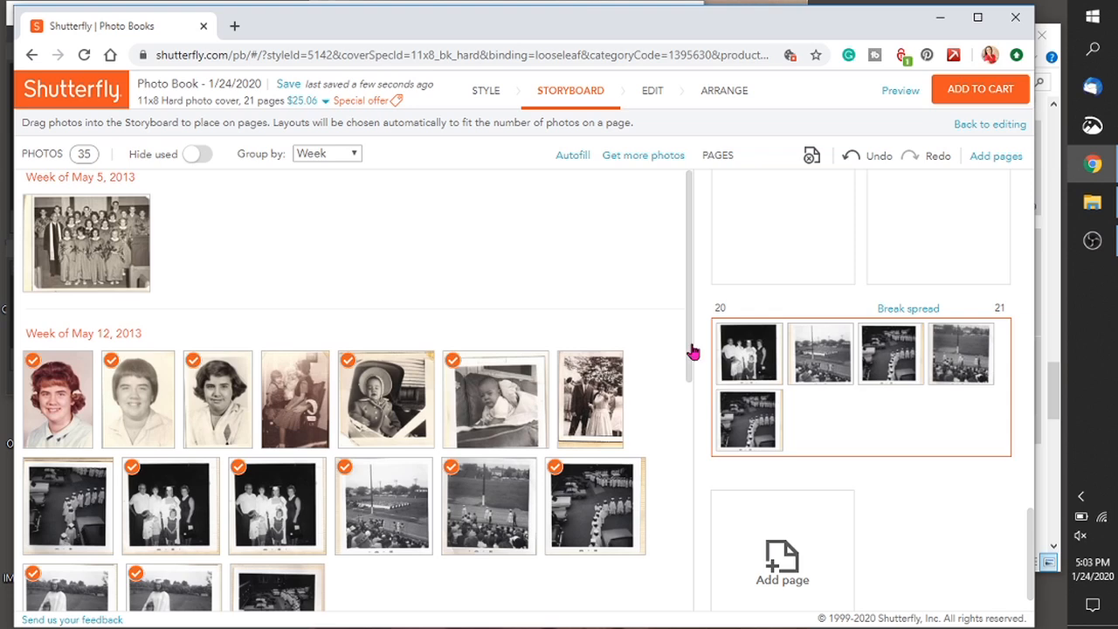
{"action": "scroll", "coordinate": [612, 393], "scroll_direction": "down", "scroll_amount": 1}
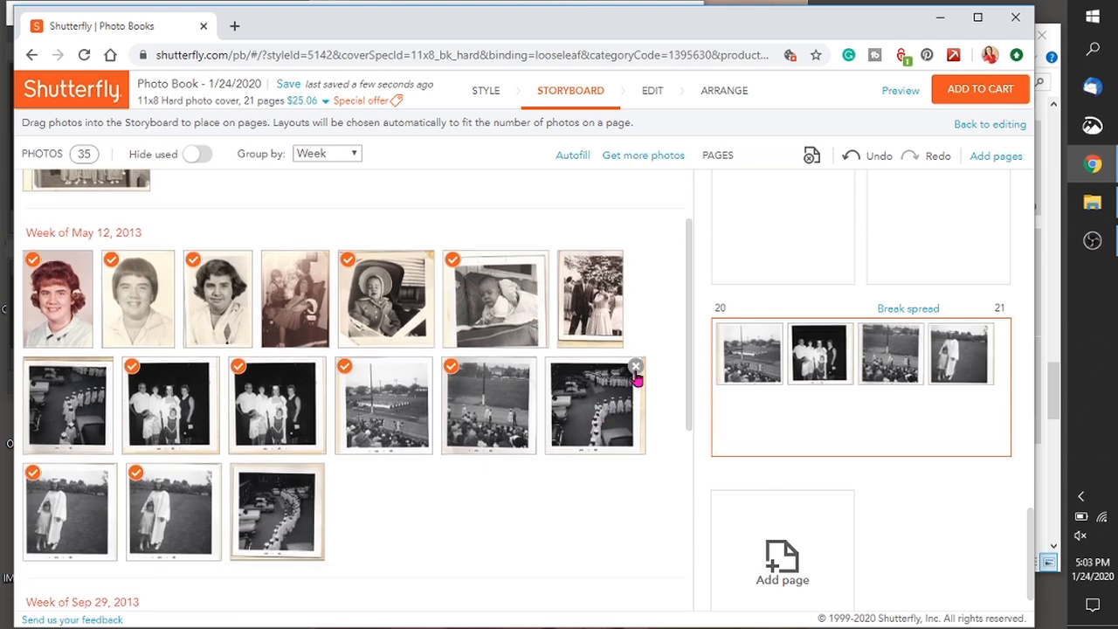
{"action": "left_click", "coordinate": [636, 369]}
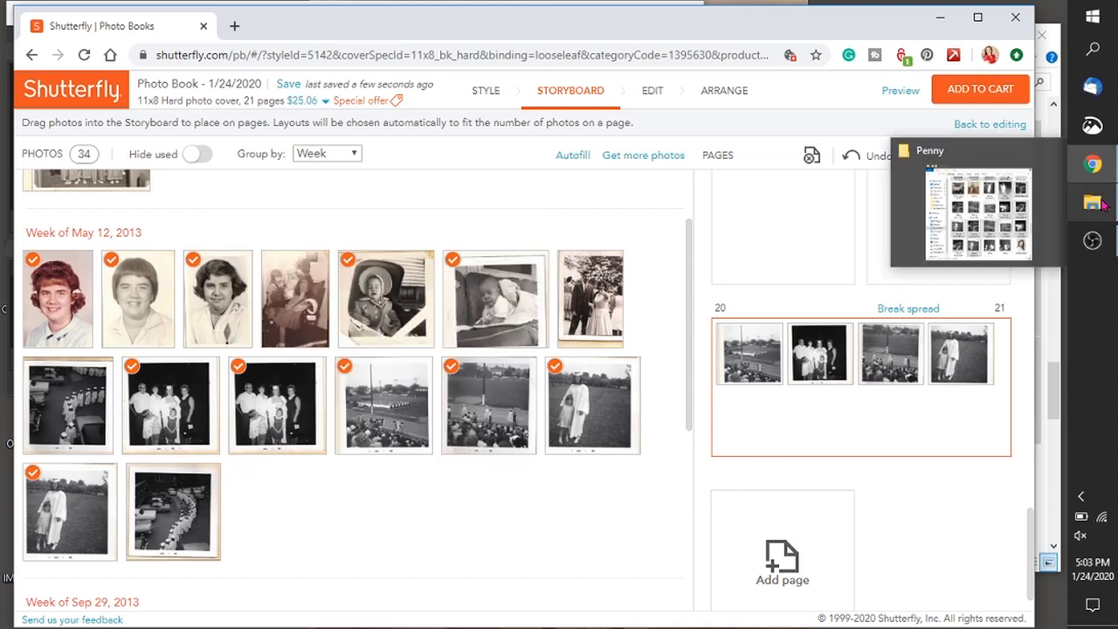
{"action": "left_click_drag", "start_coordinate": [609, 328], "coordinate": [741, 415]}
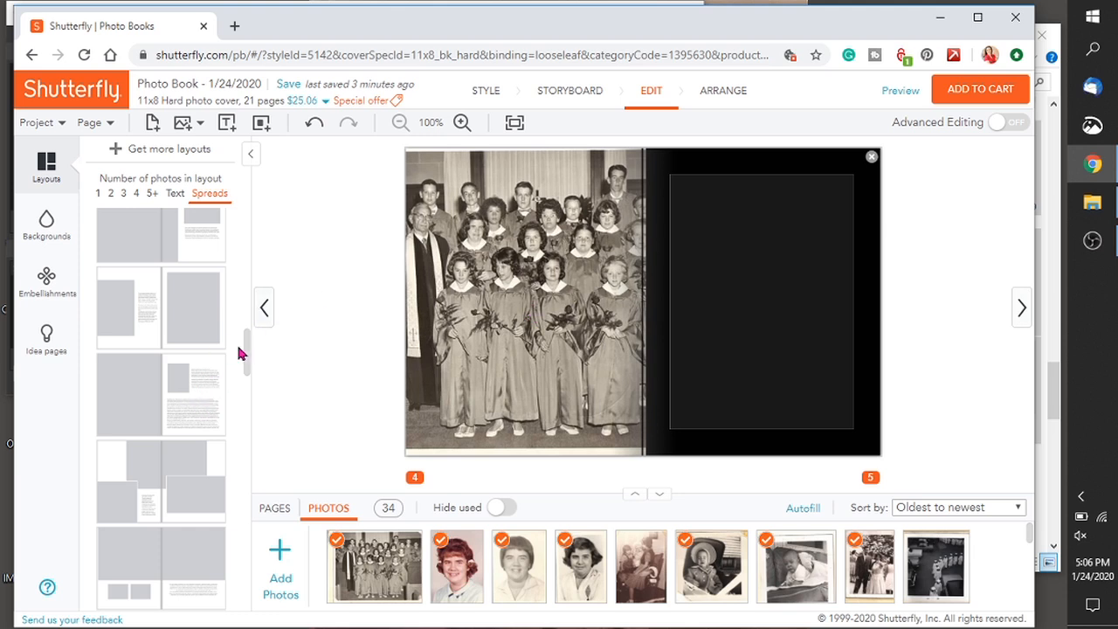
- Apply the two-photo layout with a large photo crossing the gutter to spread 4–5 and check the choir photo's crop in the photo editor
{"action": "left_click", "coordinate": [127, 245]}
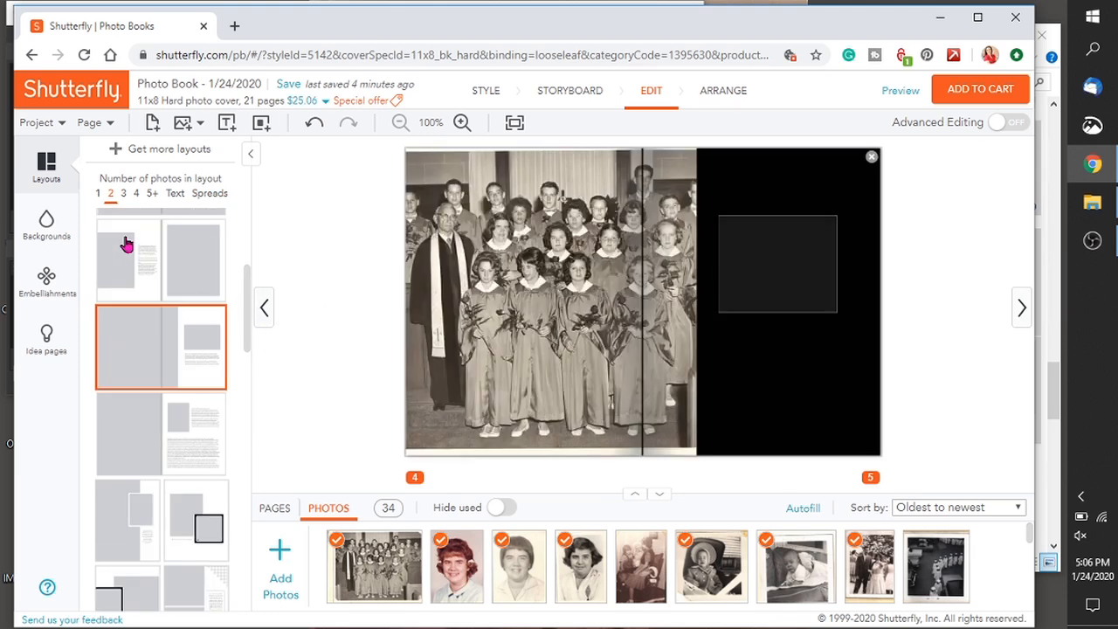
{"action": "left_click", "coordinate": [569, 295]}
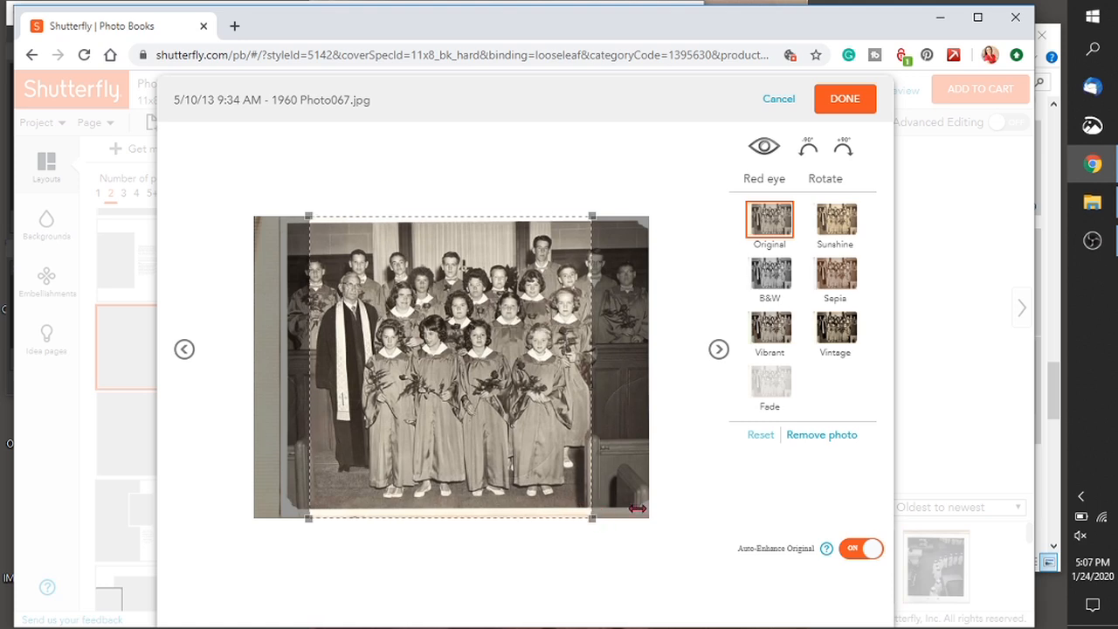
{"action": "left_click_drag", "start_coordinate": [426, 343], "coordinate": [349, 341]}
{"action": "left_click", "coordinate": [822, 94]}
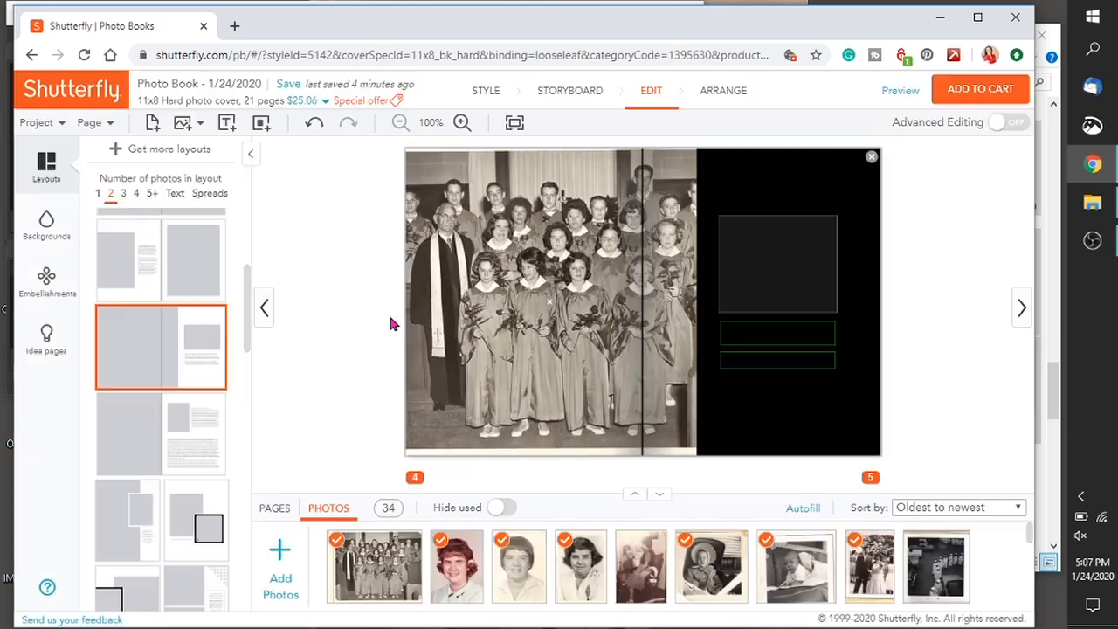
{"action": "left_click_drag", "start_coordinate": [245, 303], "coordinate": [262, 563]}
{"action": "double_click", "coordinate": [572, 339]}
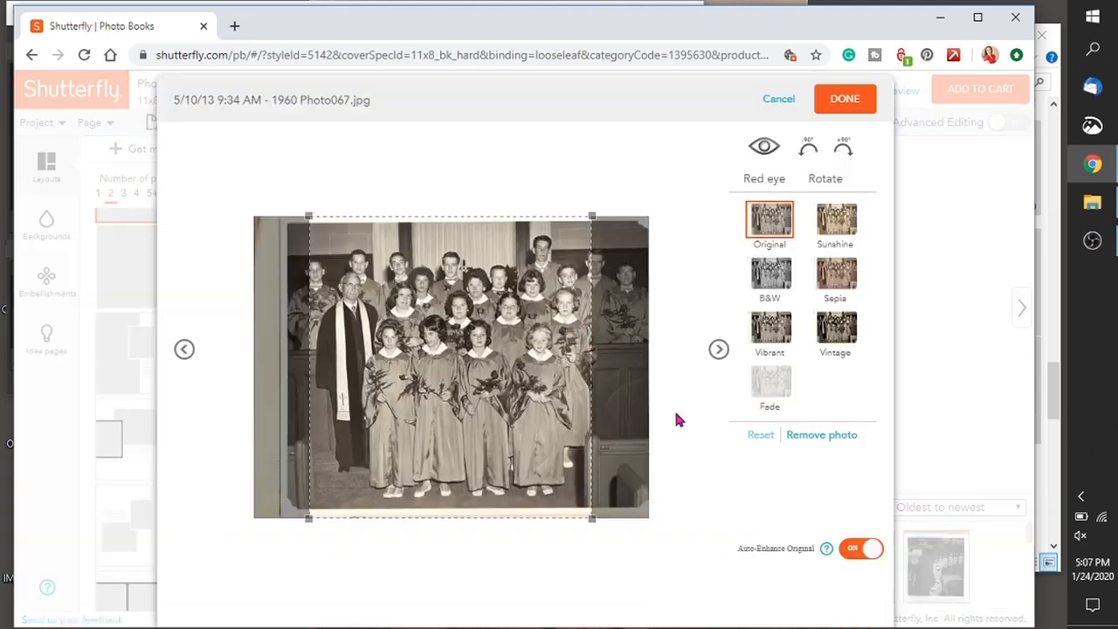
{"action": "left_click", "coordinate": [846, 100]}
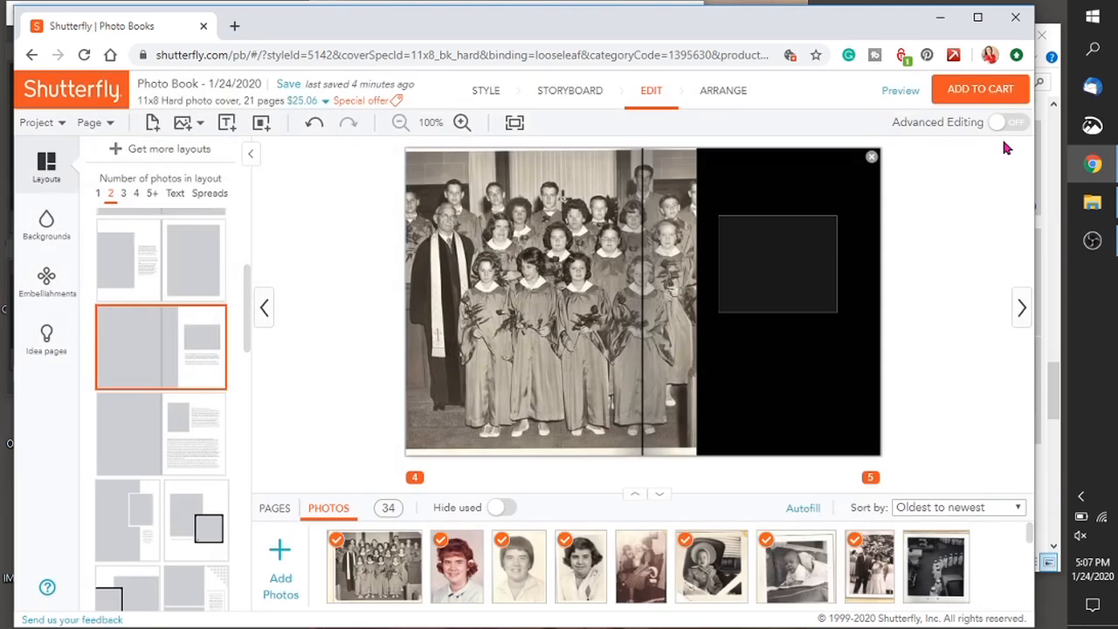
- Turn on Advanced Editing and resize the choir photo frame to show the whole group and span the width of page 4
{"action": "left_click", "coordinate": [1012, 126]}
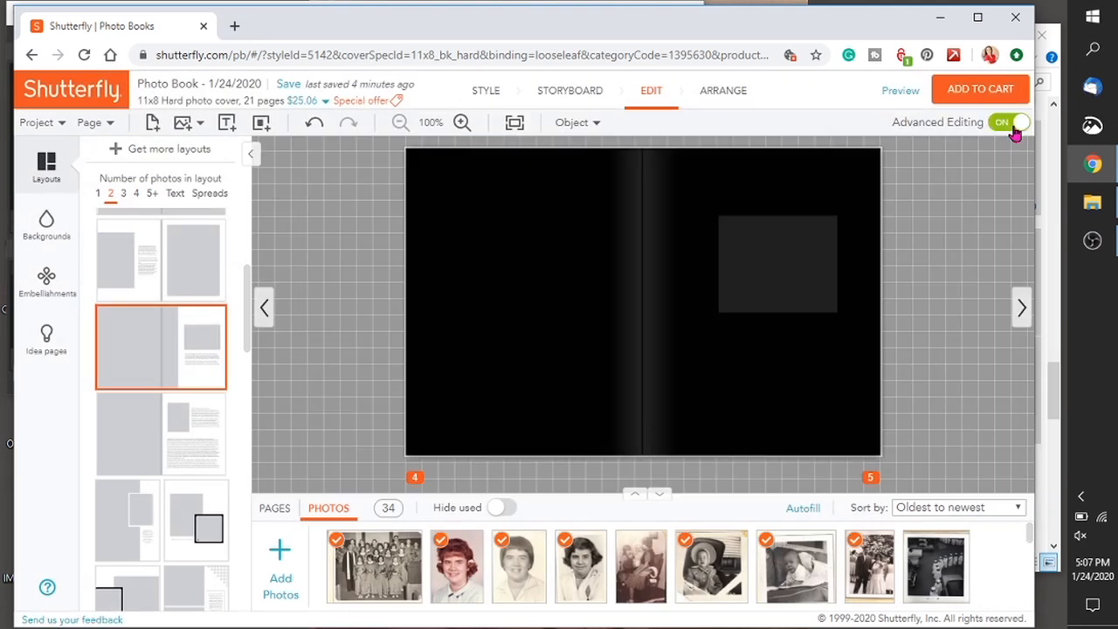
{"action": "left_click_drag", "start_coordinate": [697, 307], "coordinate": [879, 319]}
{"action": "left_click_drag", "start_coordinate": [564, 253], "coordinate": [507, 247]}
{"action": "left_click_drag", "start_coordinate": [777, 219], "coordinate": [752, 273]}
{"action": "left_click_drag", "start_coordinate": [812, 202], "coordinate": [651, 308]}
{"action": "left_click_drag", "start_coordinate": [551, 365], "coordinate": [551, 206]}
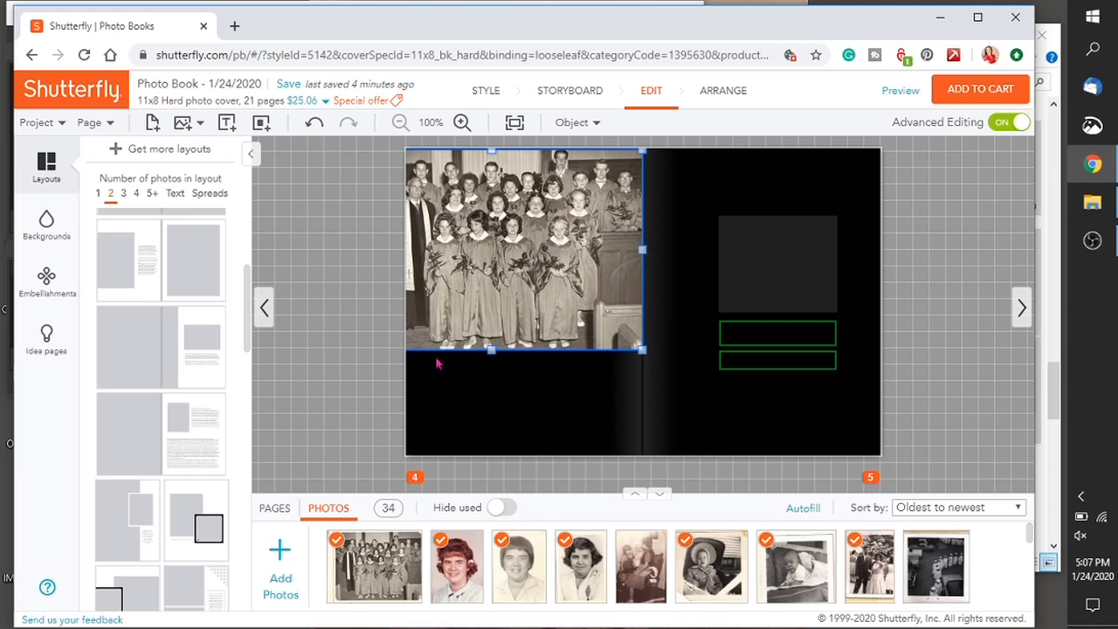
{"action": "left_click_drag", "start_coordinate": [474, 302], "coordinate": [512, 303]}
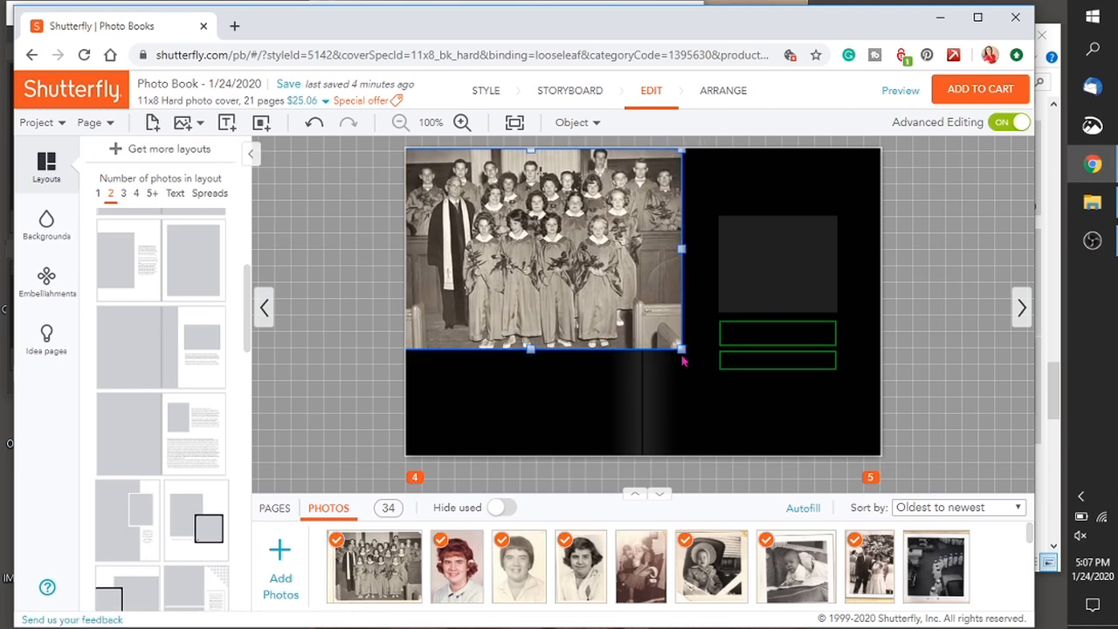
{"action": "left_click_drag", "start_coordinate": [681, 349], "coordinate": [639, 320]}
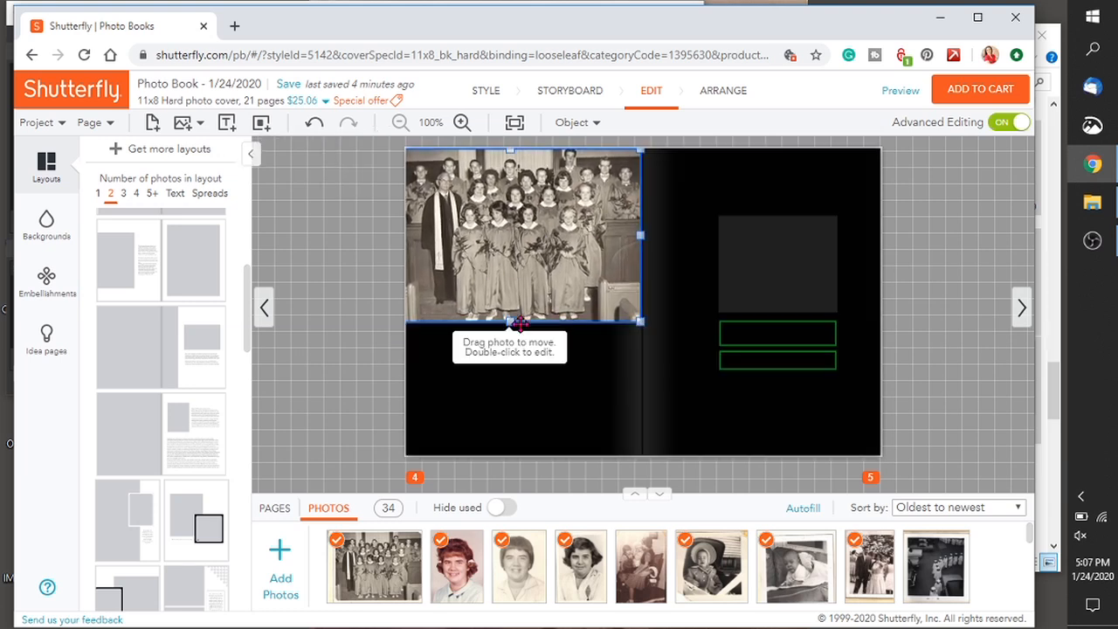
- Move the choir photo slightly down on page 4, tilt it slightly counterclockwise and deselect it
{"action": "left_click_drag", "start_coordinate": [566, 234], "coordinate": [567, 253]}
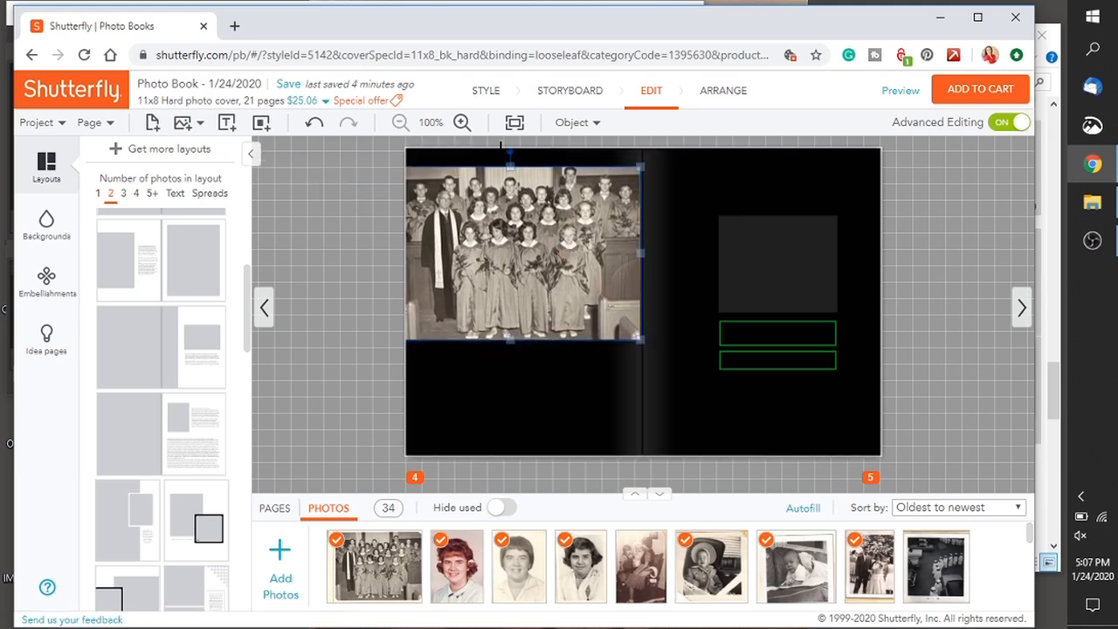
{"action": "left_click_drag", "start_coordinate": [511, 153], "coordinate": [499, 158]}
{"action": "left_click_drag", "start_coordinate": [481, 207], "coordinate": [488, 209]}
{"action": "left_click", "coordinate": [350, 239]}
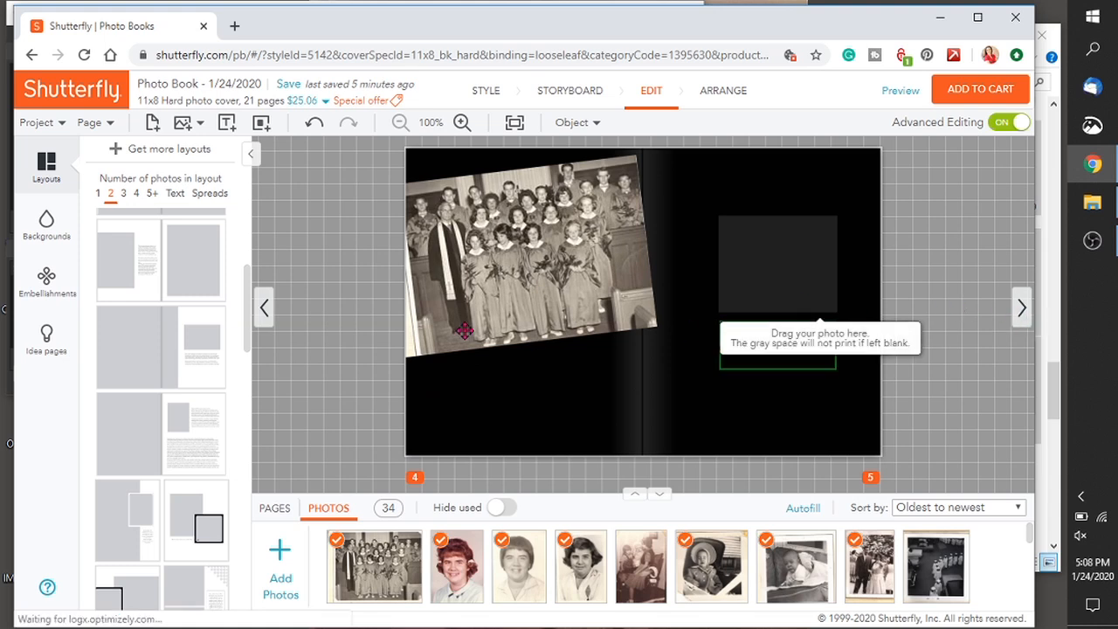
- Go to pages 2–3 and apply the two-photo layout with overlapping frames and a chevron border to both pages
{"action": "left_click", "coordinate": [264, 308]}
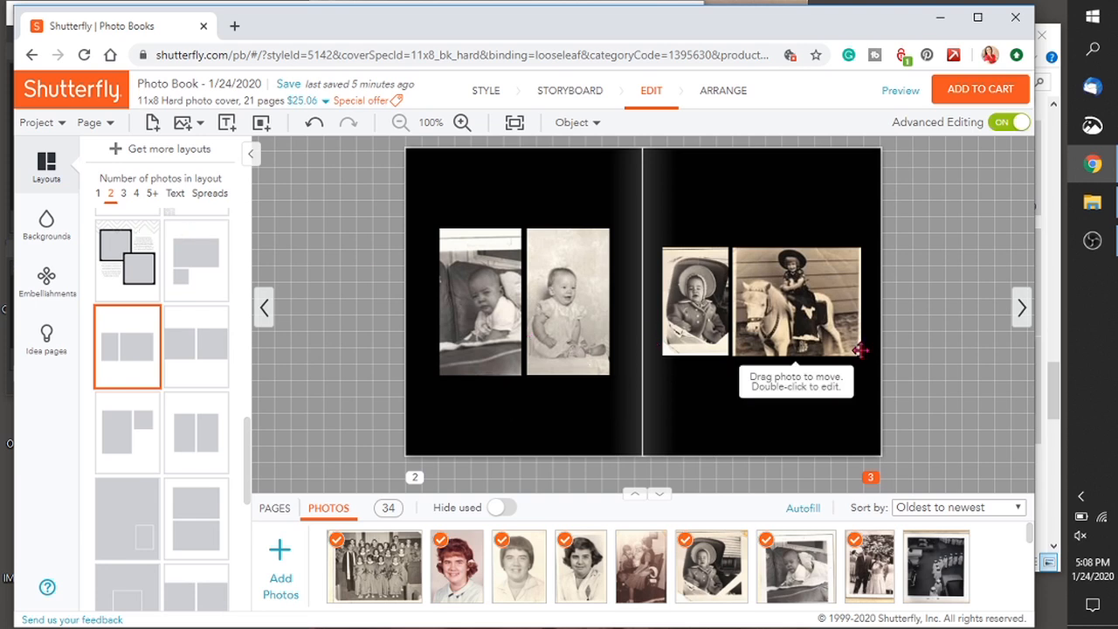
{"action": "left_click", "coordinate": [538, 179]}
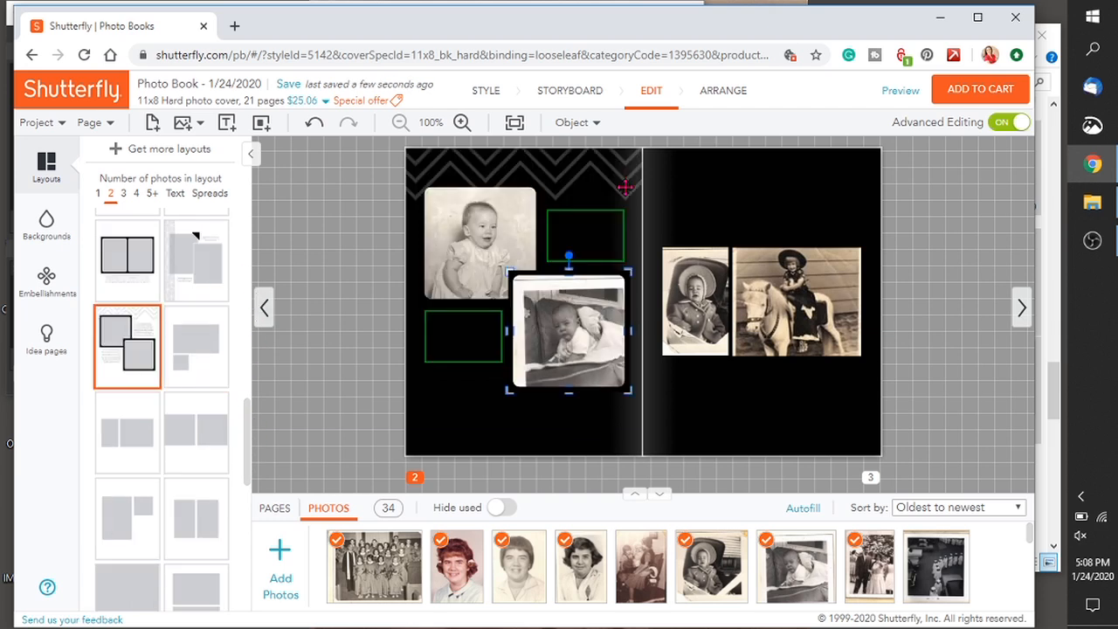
{"action": "left_click", "coordinate": [736, 197]}
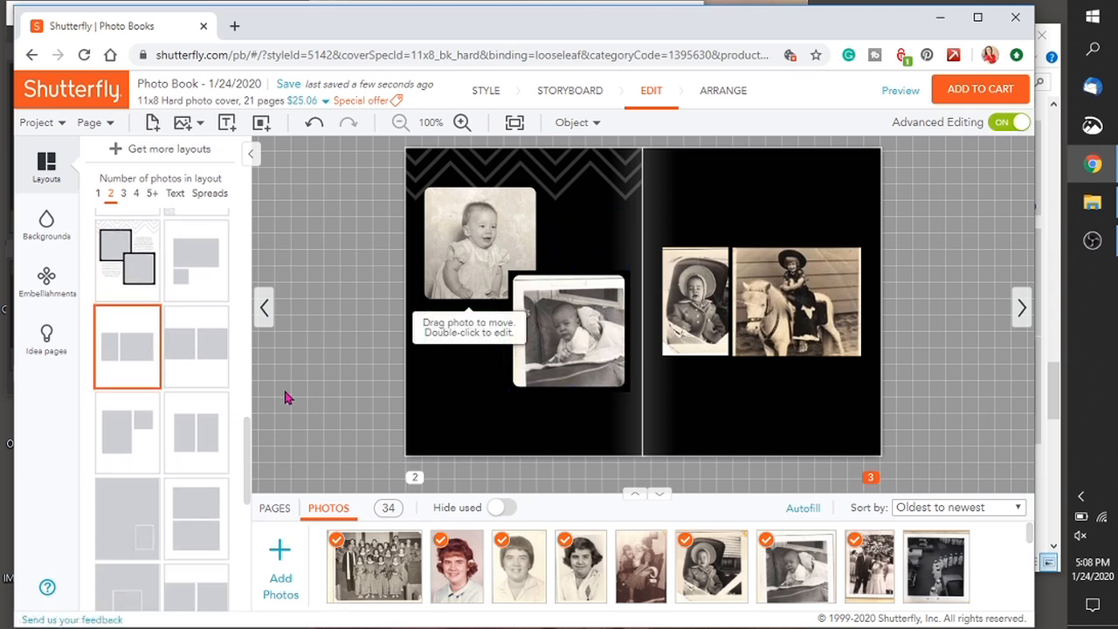
{"action": "left_click_drag", "start_coordinate": [245, 477], "coordinate": [248, 461]}
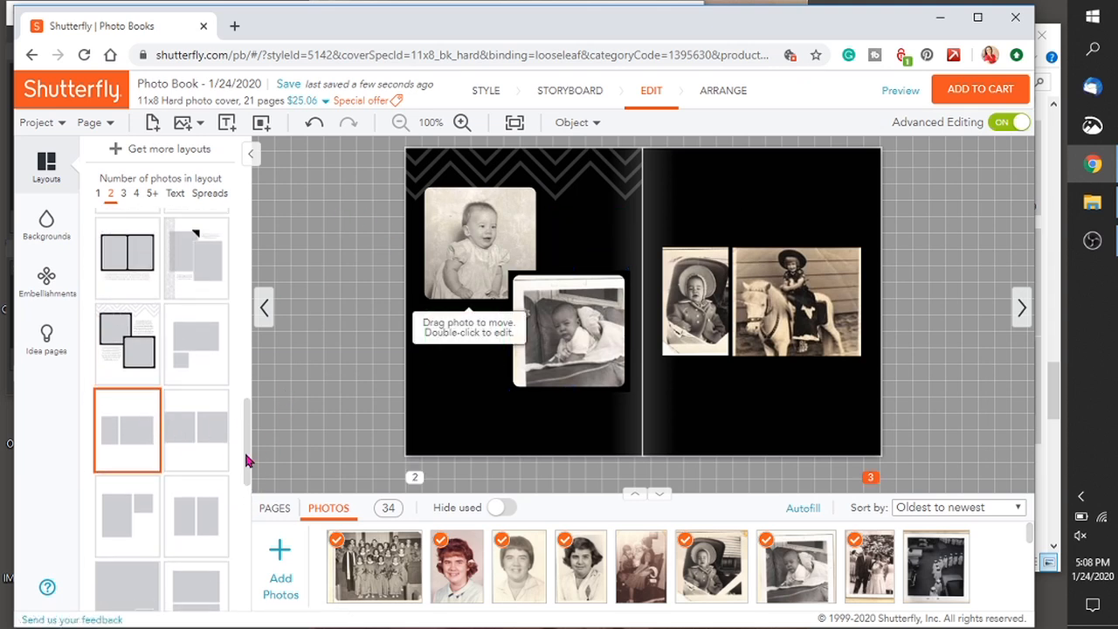
{"action": "left_click", "coordinate": [122, 352]}
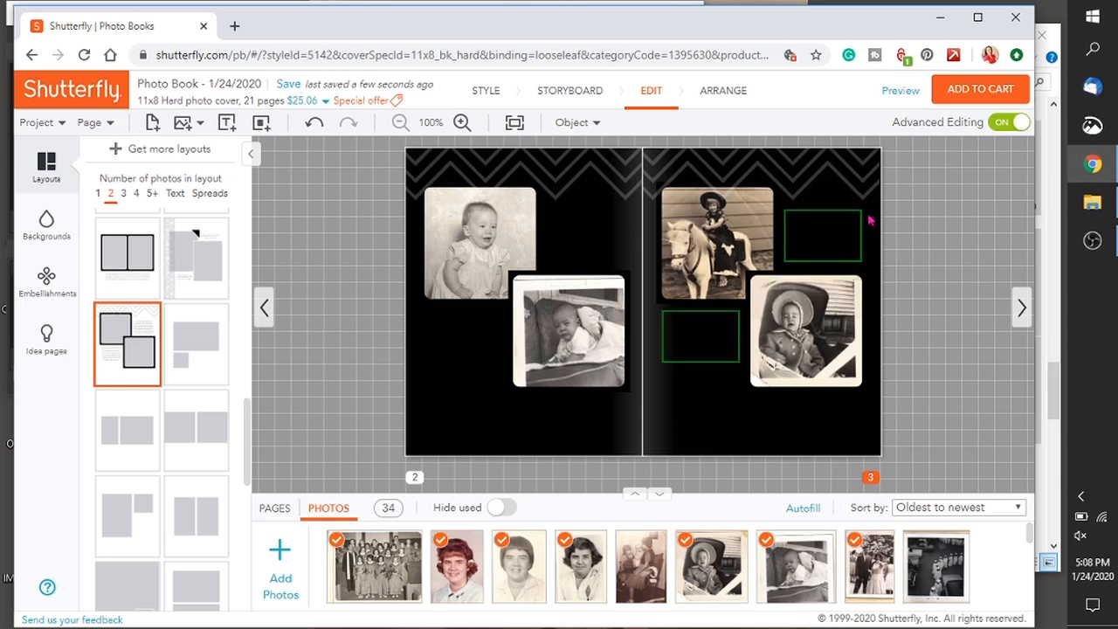
- Turn off Advanced Editing and caption the upper text box on page 3 with the girl's name followed by "at the state fair."
{"action": "left_click", "coordinate": [824, 229]}
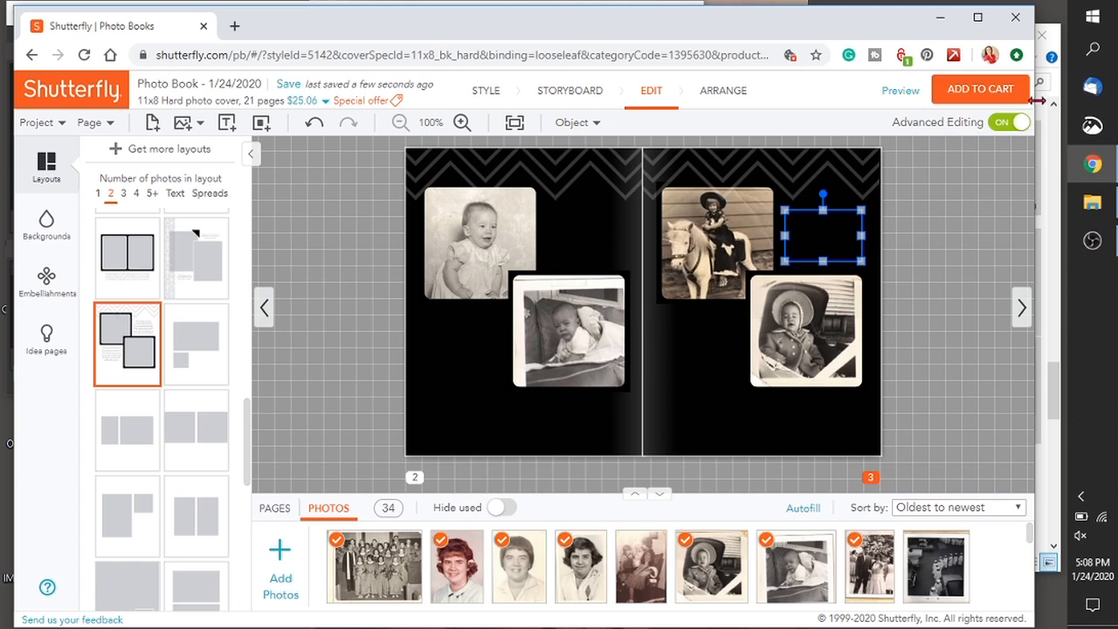
{"action": "left_click", "coordinate": [1007, 124]}
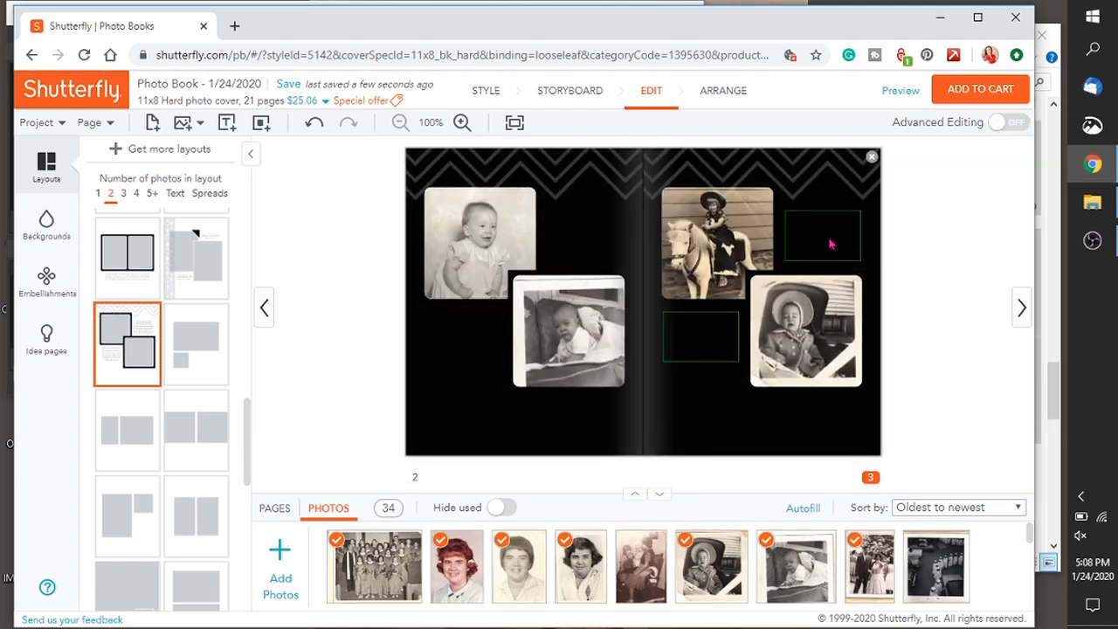
{"action": "left_click", "coordinate": [830, 245]}
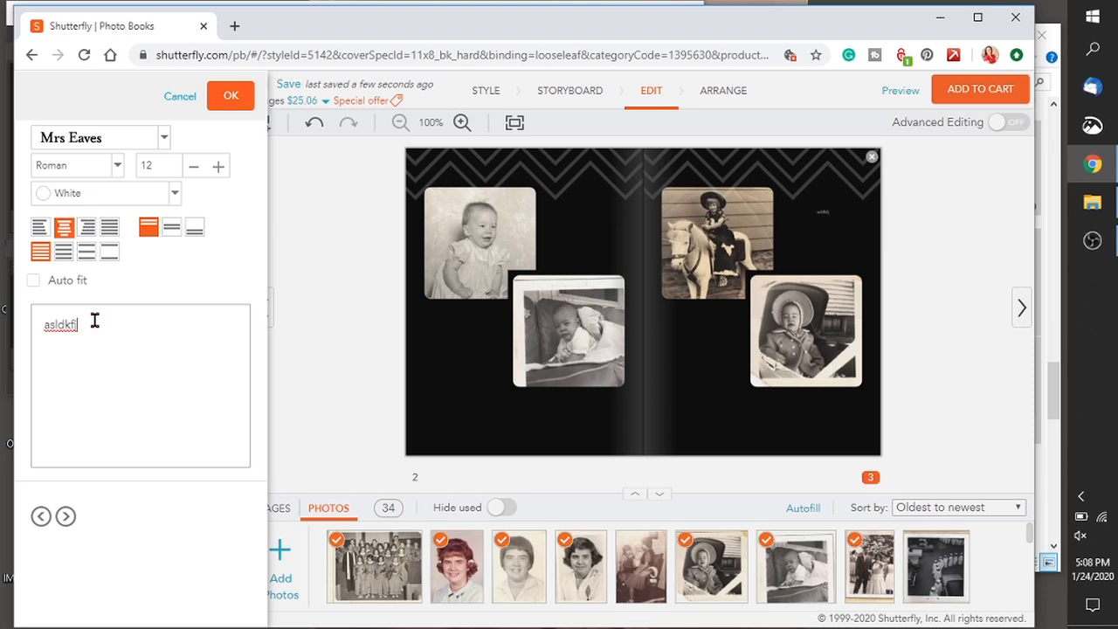
{"action": "type", "text": "Penny at the state fair."}
{"action": "left_click", "coordinate": [231, 95]}
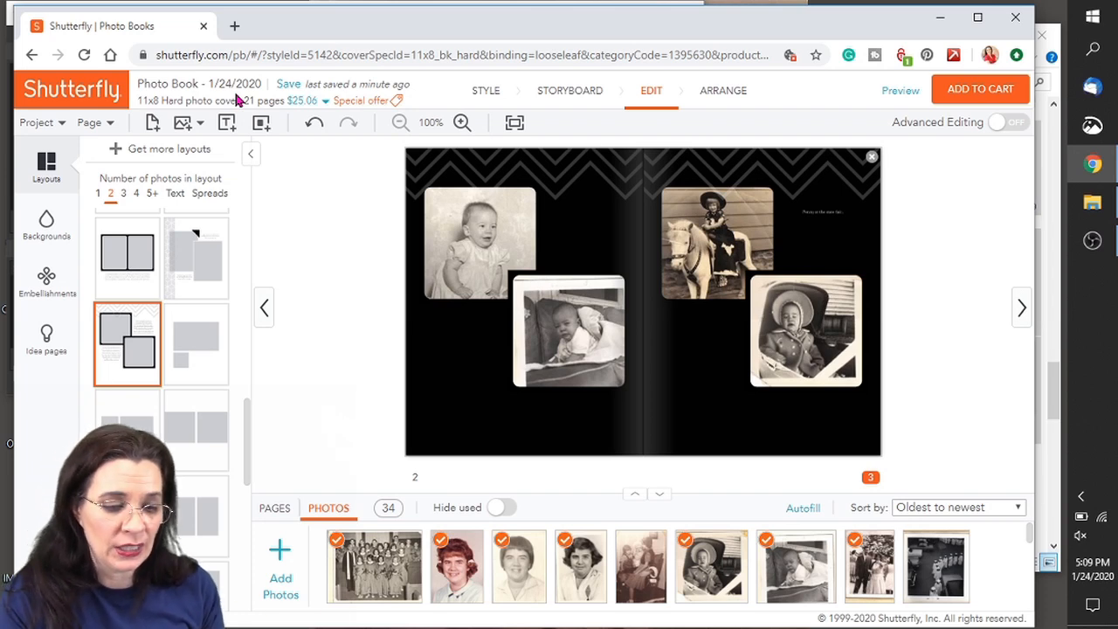
- Check the pony photo's crop in the photo editor and swap the two photos on page 3, putting the pony photo in the lower frame
{"action": "double_click", "coordinate": [751, 244]}
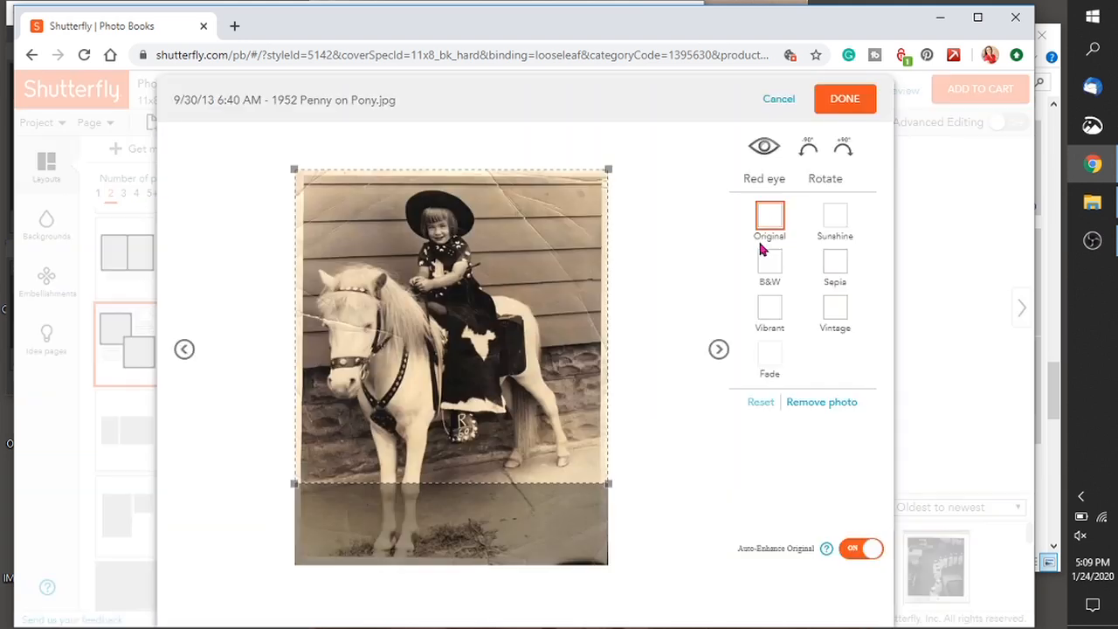
{"action": "left_click", "coordinate": [844, 98]}
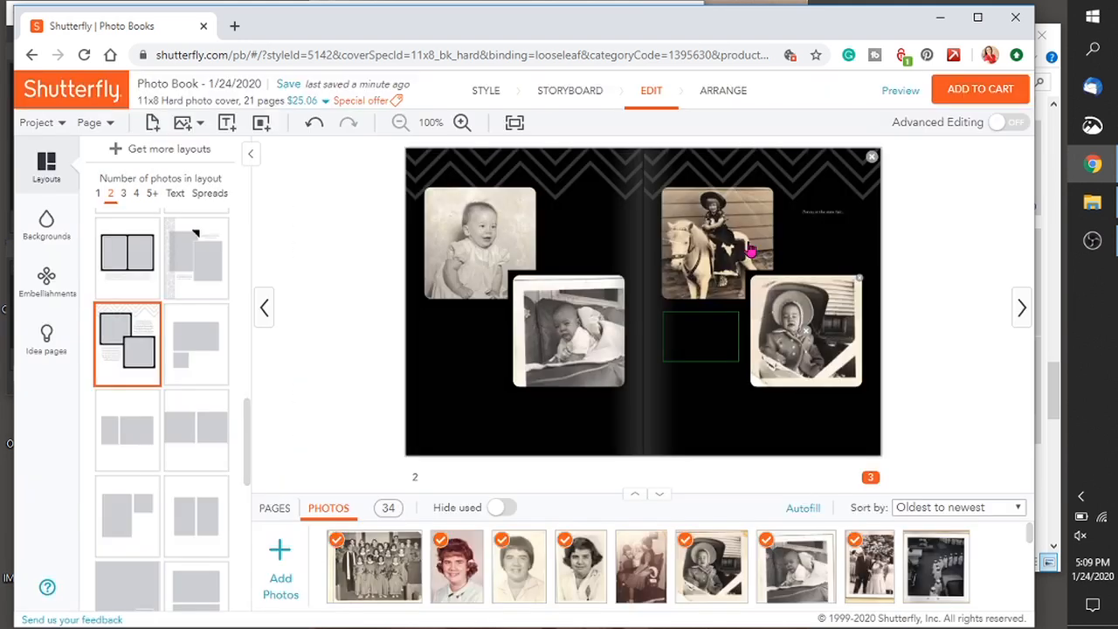
{"action": "left_click_drag", "start_coordinate": [749, 247], "coordinate": [748, 233]}
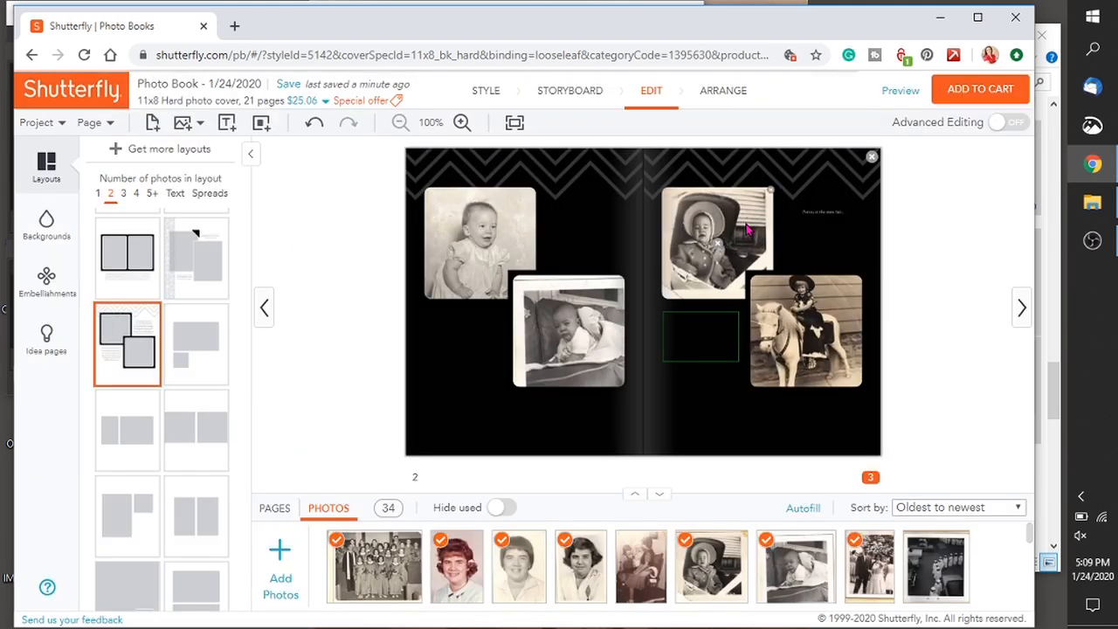
- Compare the Sunshine, B&W, Sepia and Vintage effects on the pony photo and keep a warm golden tone
{"action": "double_click", "coordinate": [831, 359]}
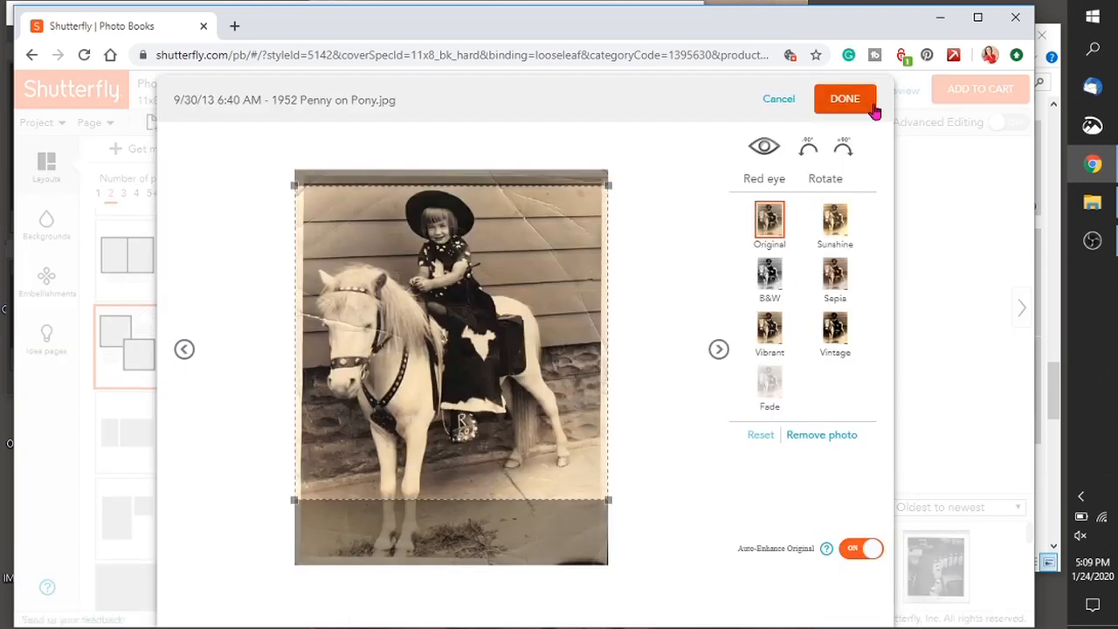
{"action": "left_click", "coordinate": [836, 231]}
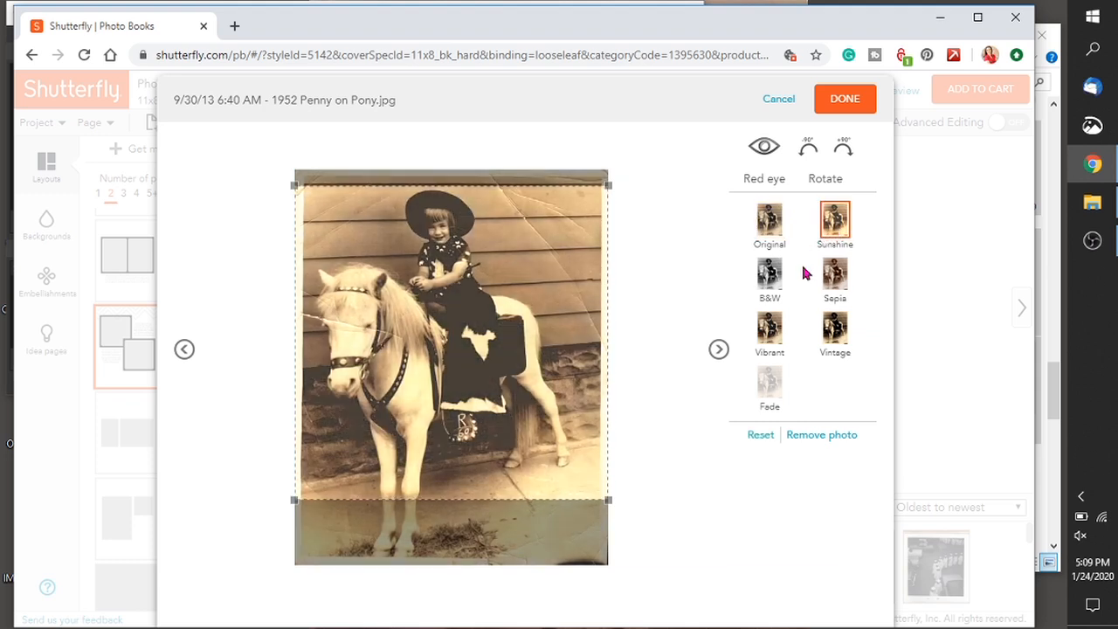
{"action": "left_click", "coordinate": [782, 284]}
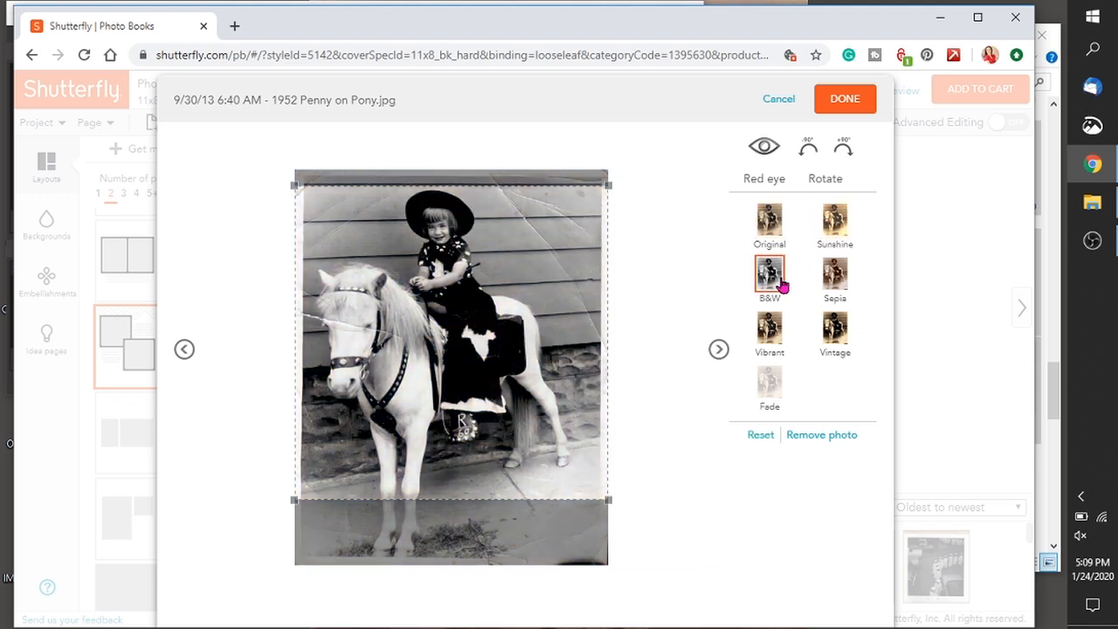
{"action": "left_click", "coordinate": [832, 285]}
{"action": "left_click", "coordinate": [838, 334]}
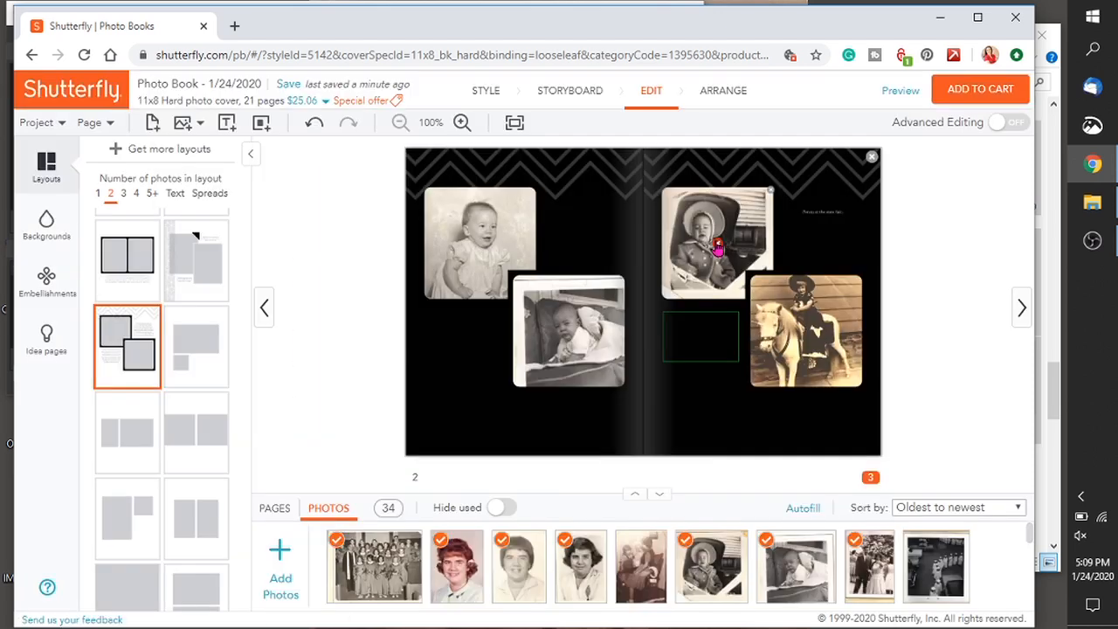
- Replace the upper caption on page 3 with the girl's name followed by "about 1 year old at the Hanford House."
{"action": "left_click", "coordinate": [831, 221]}
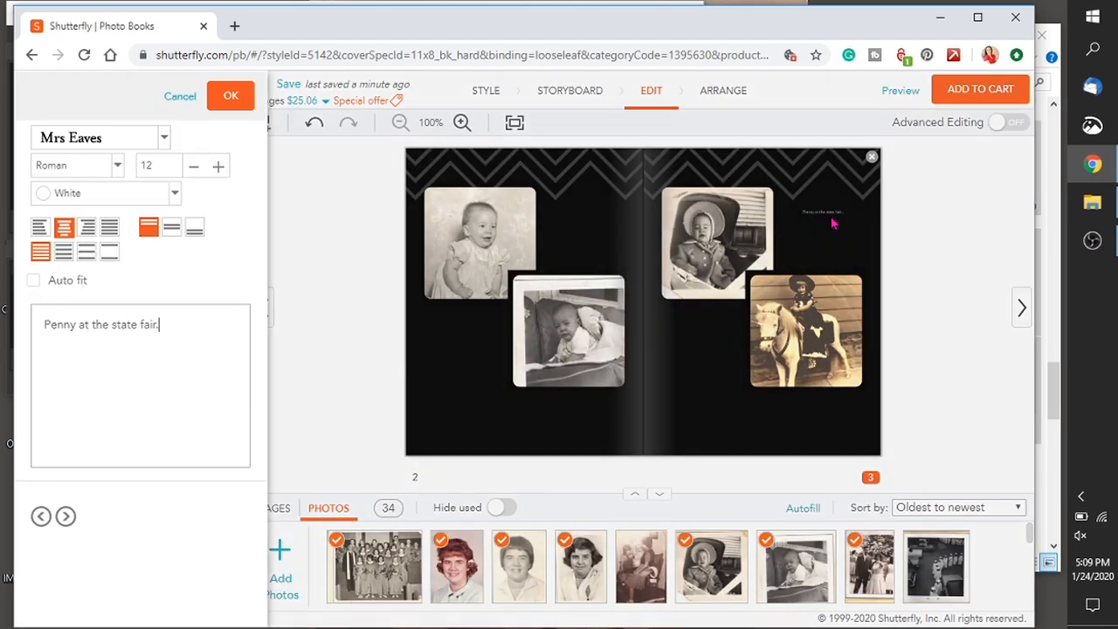
{"action": "left_click", "coordinate": [834, 224]}
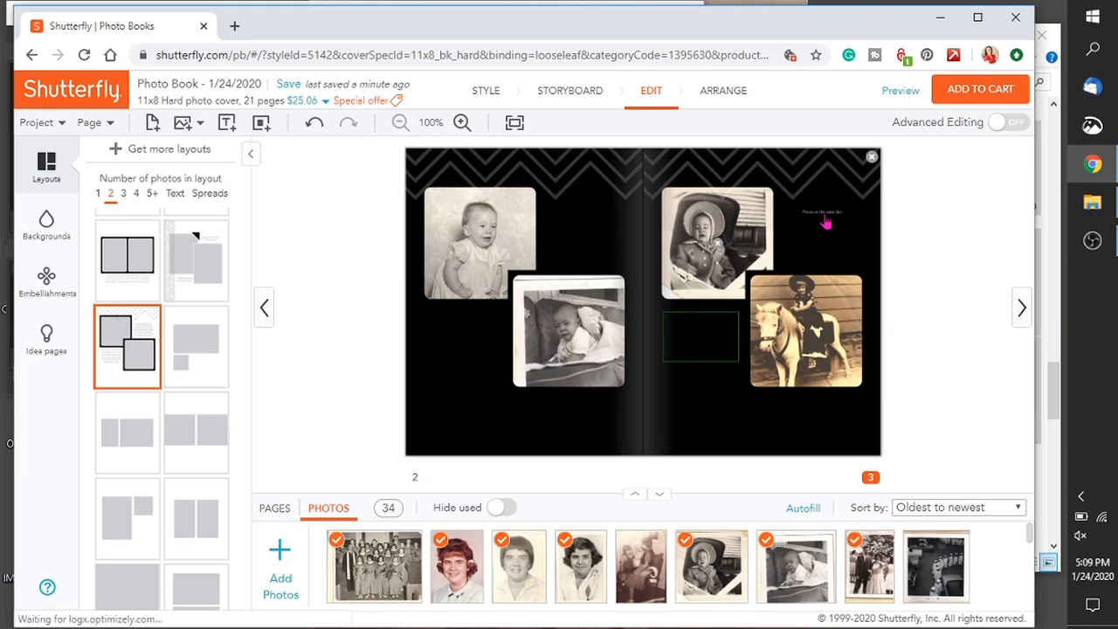
{"action": "left_click", "coordinate": [835, 221]}
{"action": "key", "text": "ctrl+a"}
{"action": "type", "text": "P"}
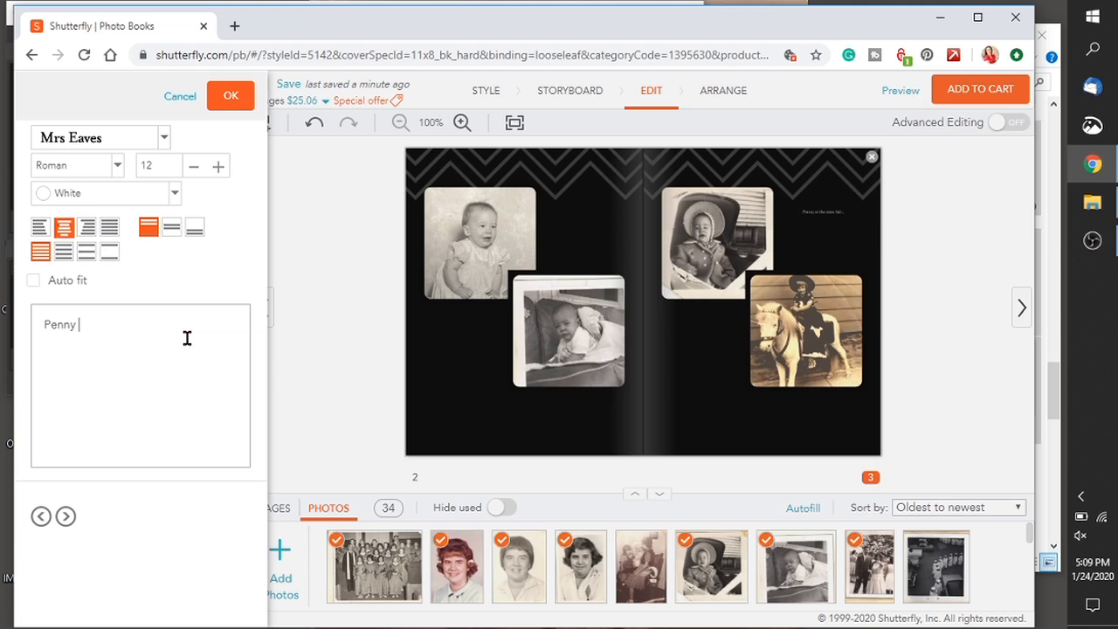
{"action": "type", "text": "enny about 1 year "}
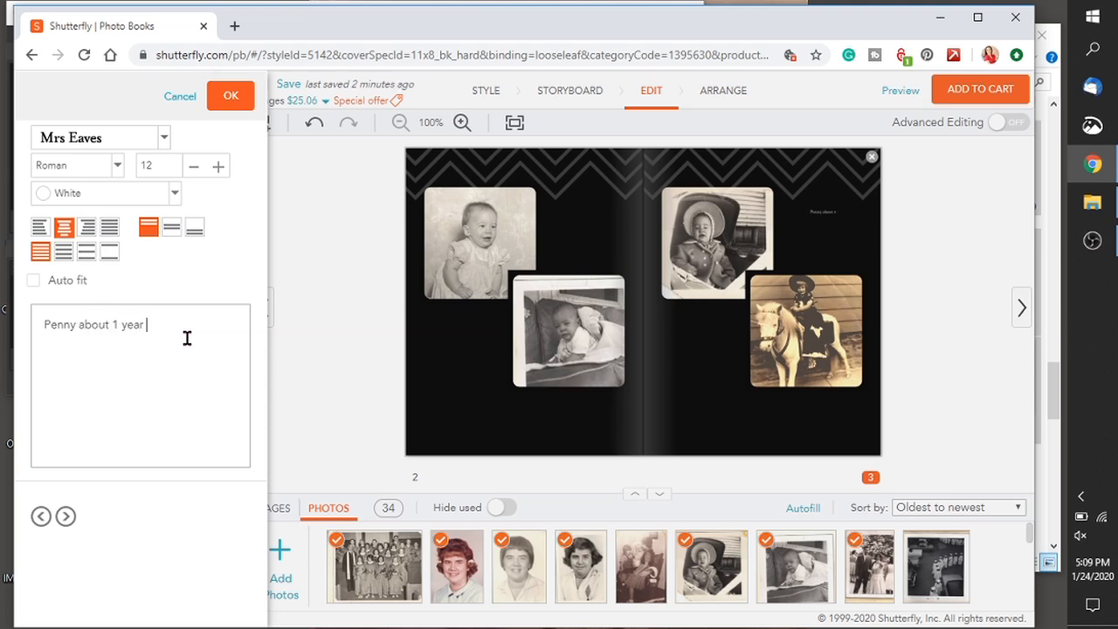
{"action": "type", "text": "old at the HanfordHouse."}
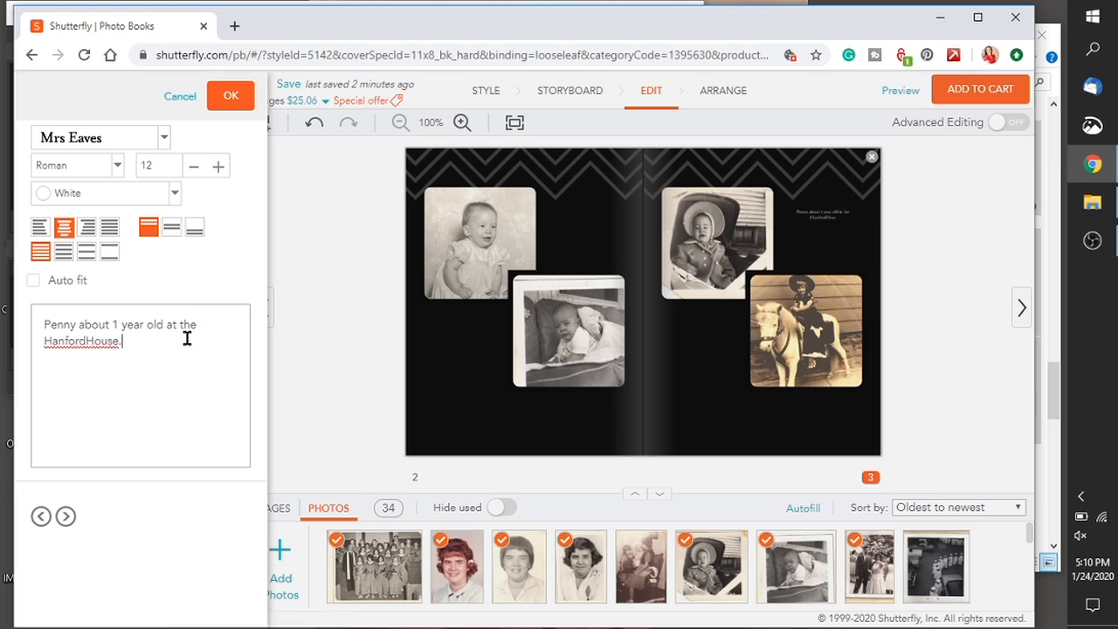
- Set the upper caption on page 3 to text size 20 and left-align it
{"action": "key", "text": "ctrl+a"}
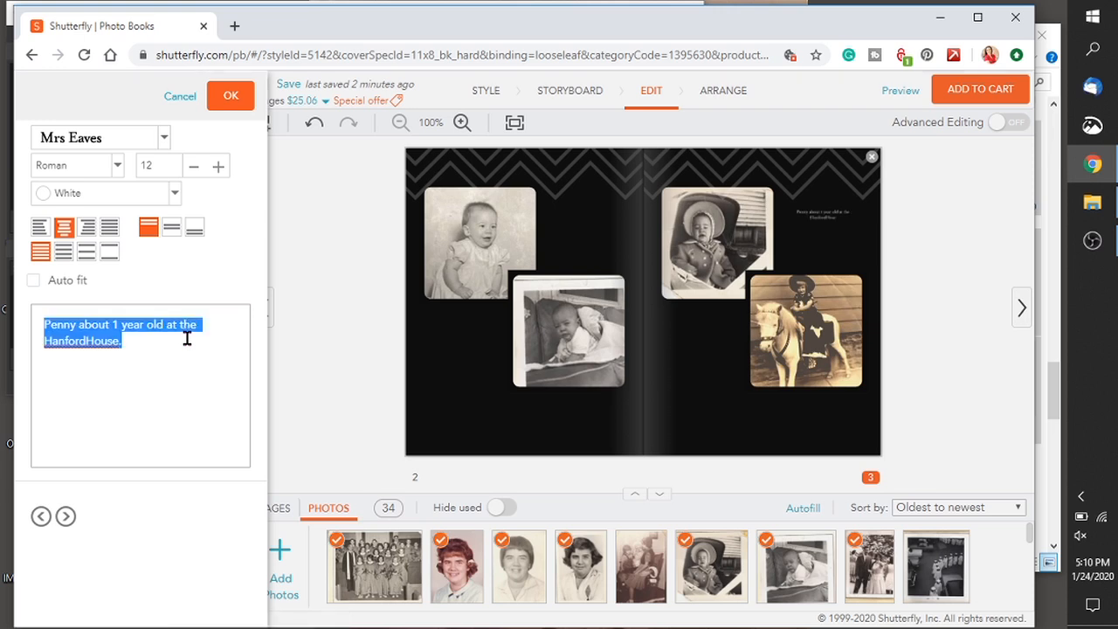
{"action": "left_click", "coordinate": [220, 167]}
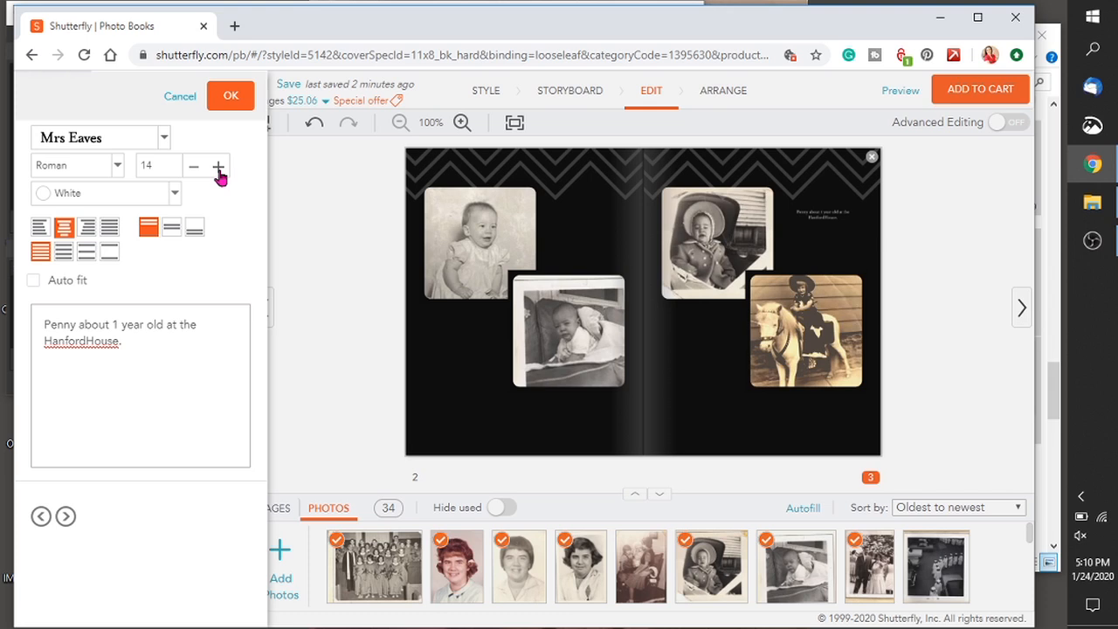
{"action": "left_click", "coordinate": [220, 168]}
{"action": "left_click", "coordinate": [220, 168]}
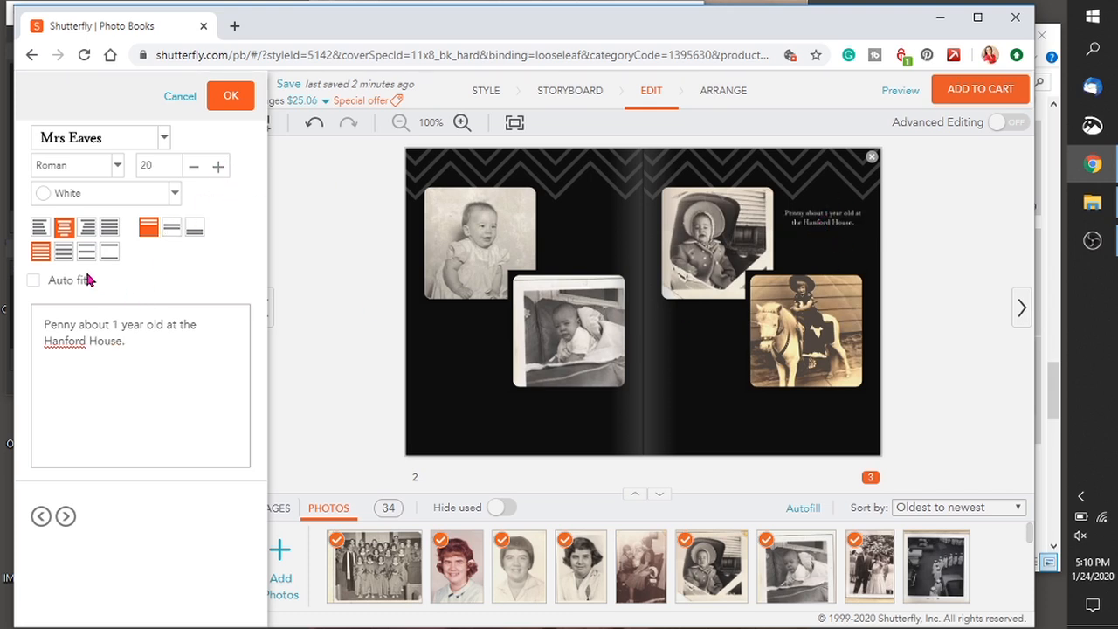
{"action": "left_click", "coordinate": [39, 228]}
{"action": "left_click_drag", "start_coordinate": [154, 348], "coordinate": [12, 308]}
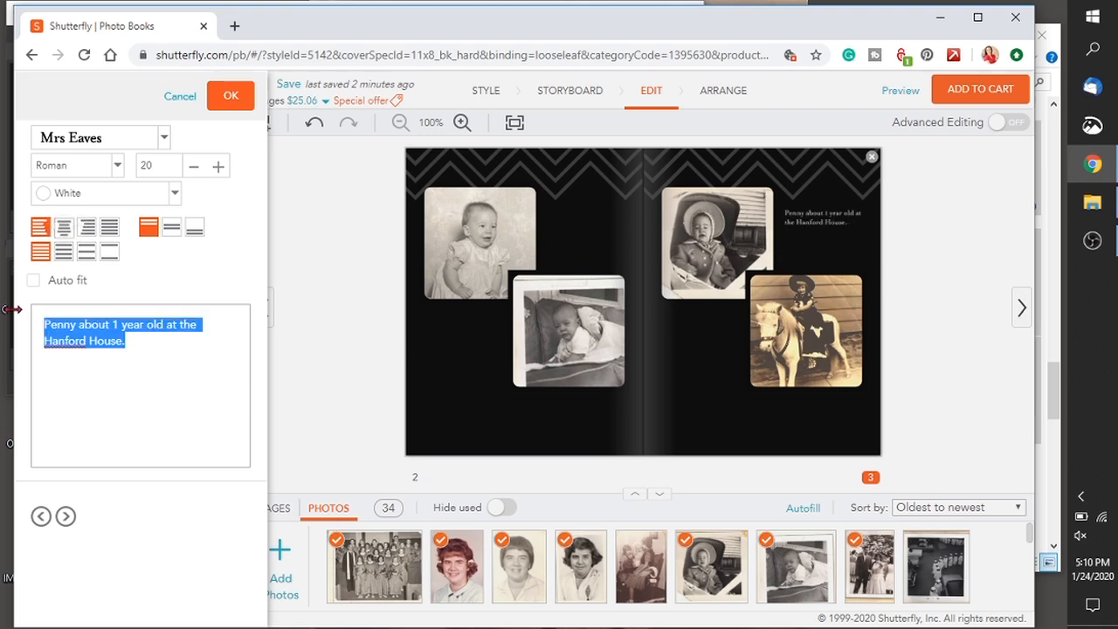
{"action": "left_click", "coordinate": [845, 237]}
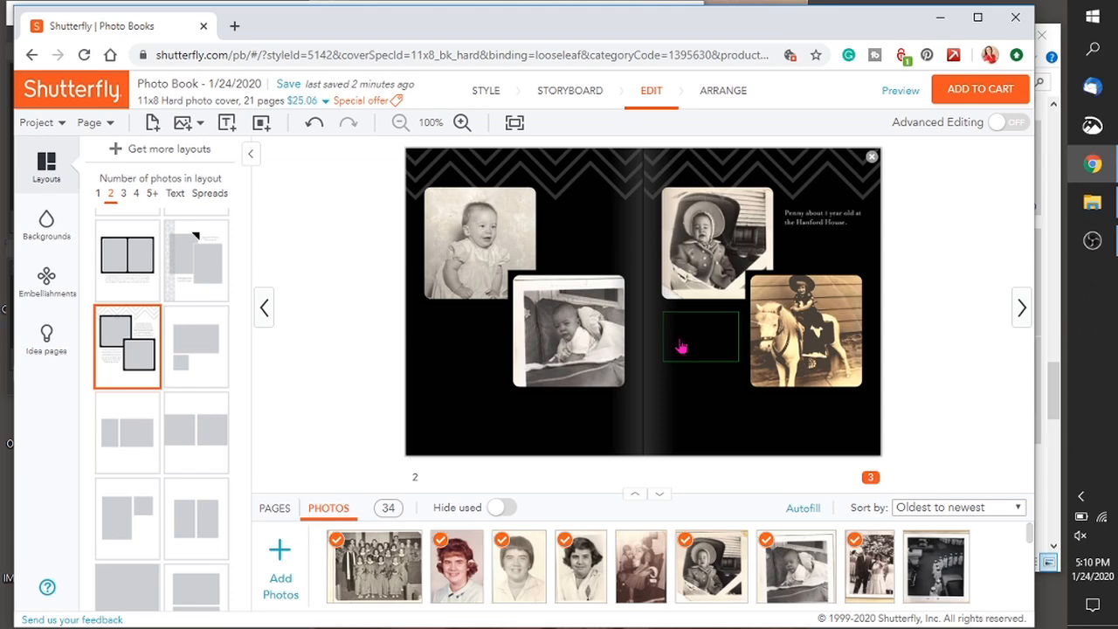
- Add a plain tan background from the Beige color category to the project and apply it to page 2
{"action": "left_click", "coordinate": [681, 348]}
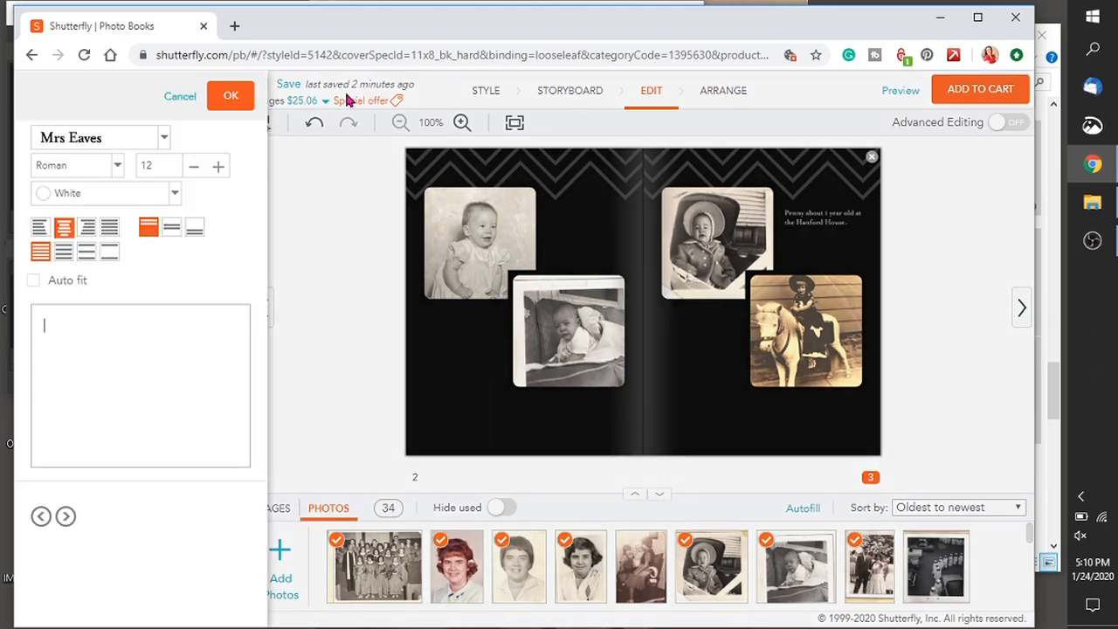
{"action": "left_click", "coordinate": [444, 417]}
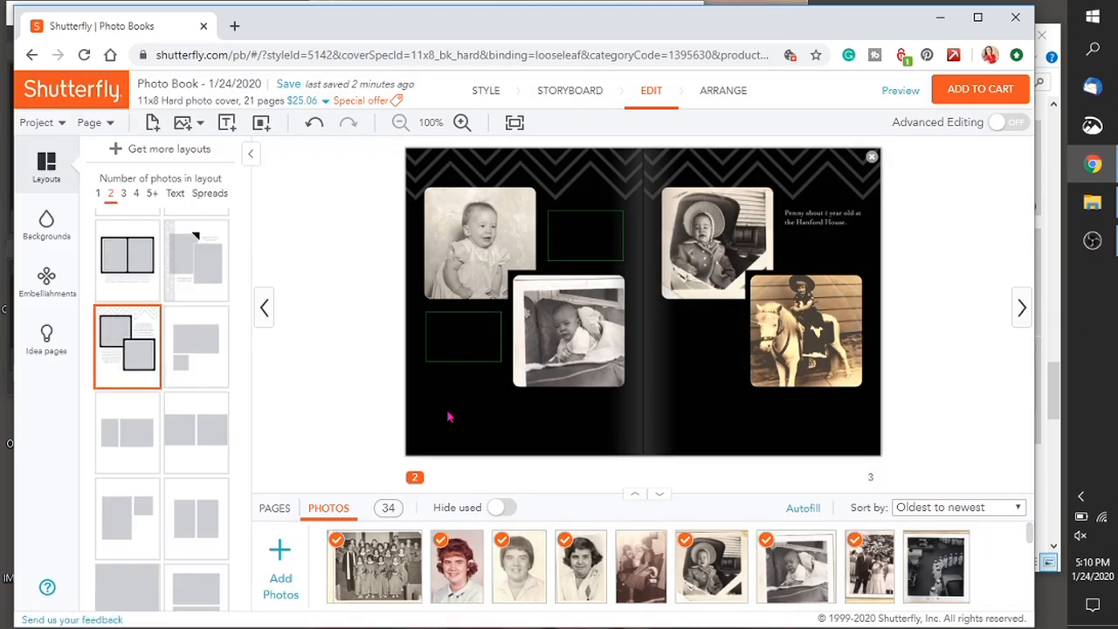
{"action": "left_click", "coordinate": [45, 222]}
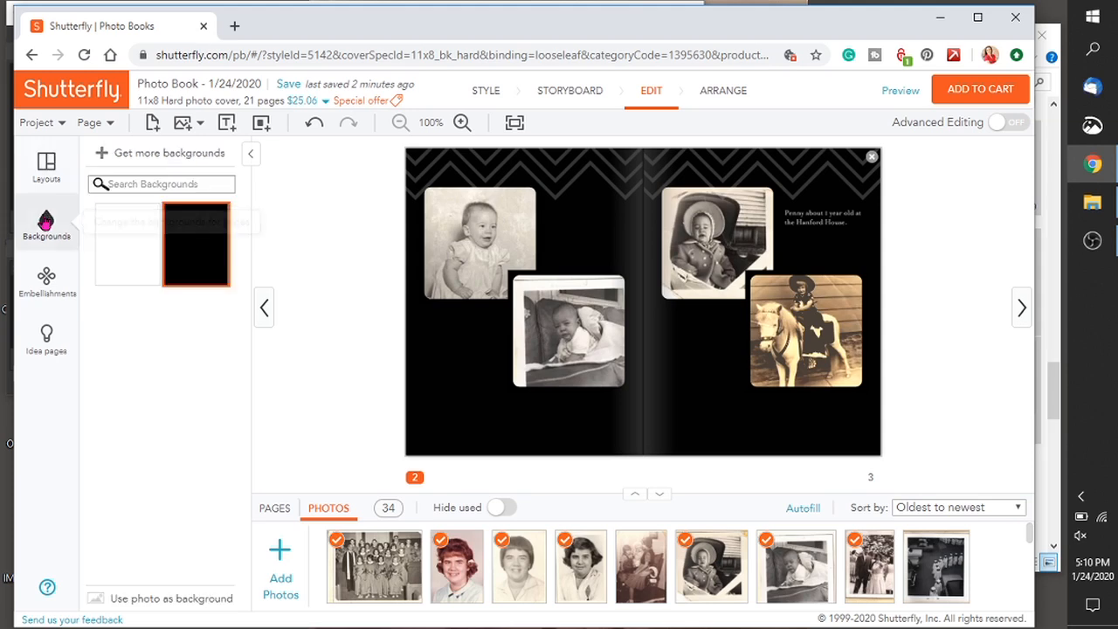
{"action": "left_click", "coordinate": [232, 156]}
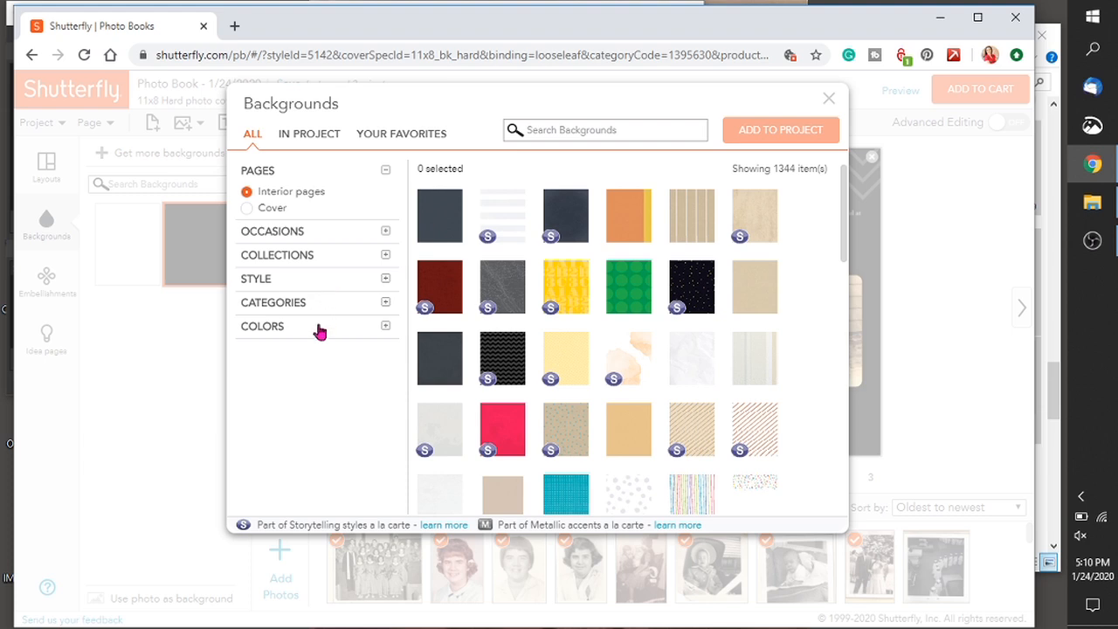
{"action": "left_click", "coordinate": [386, 329]}
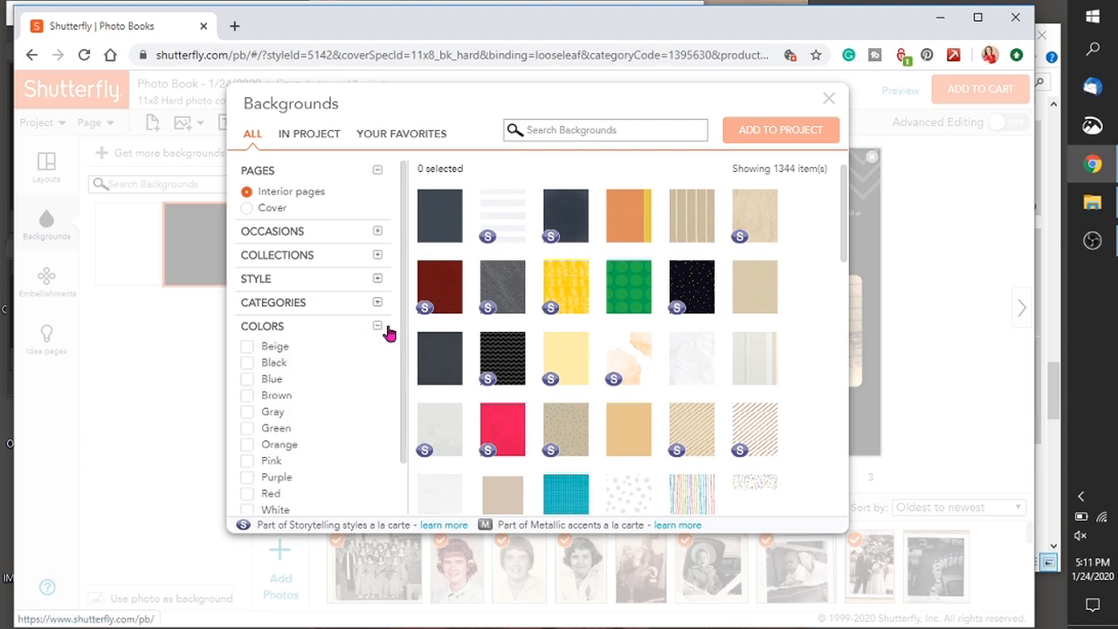
{"action": "left_click", "coordinate": [247, 347]}
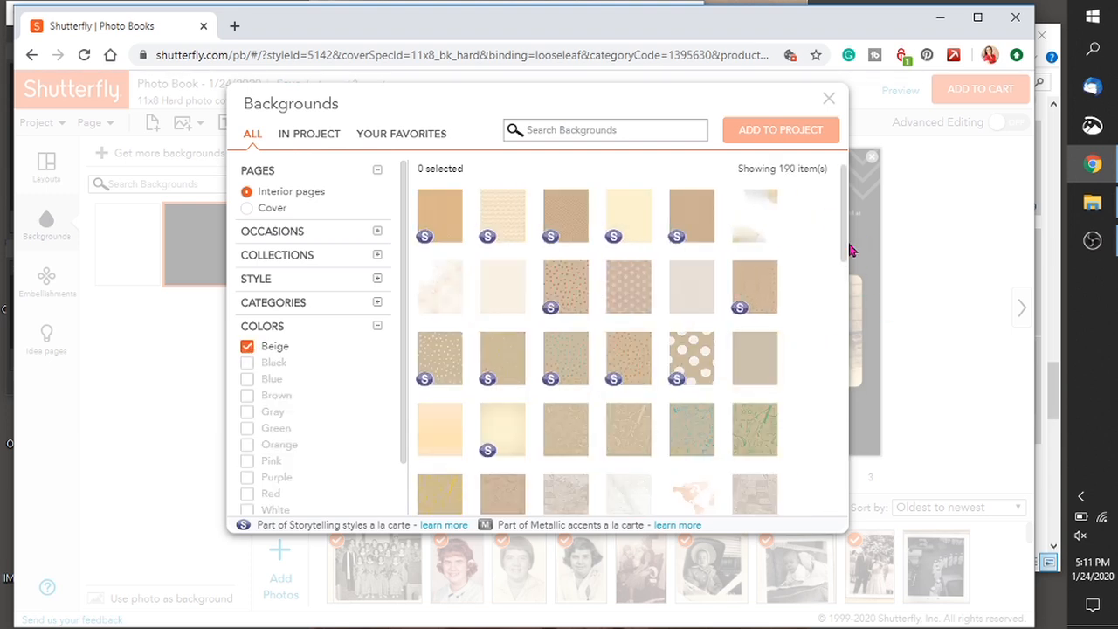
{"action": "left_click_drag", "start_coordinate": [845, 248], "coordinate": [851, 402]}
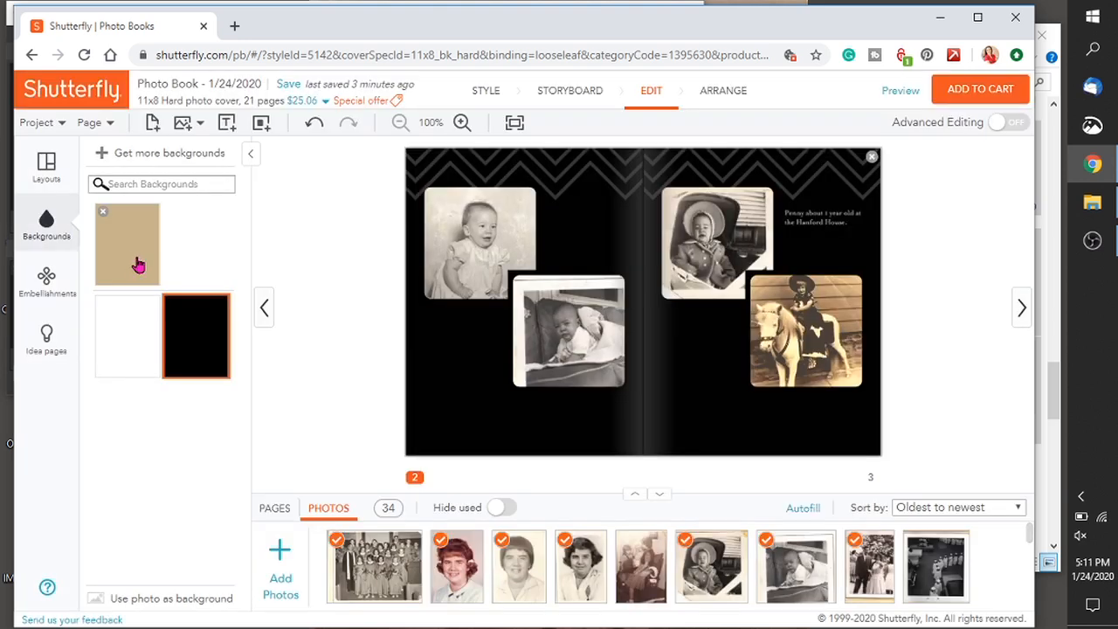
{"action": "left_click_drag", "start_coordinate": [138, 264], "coordinate": [469, 359]}
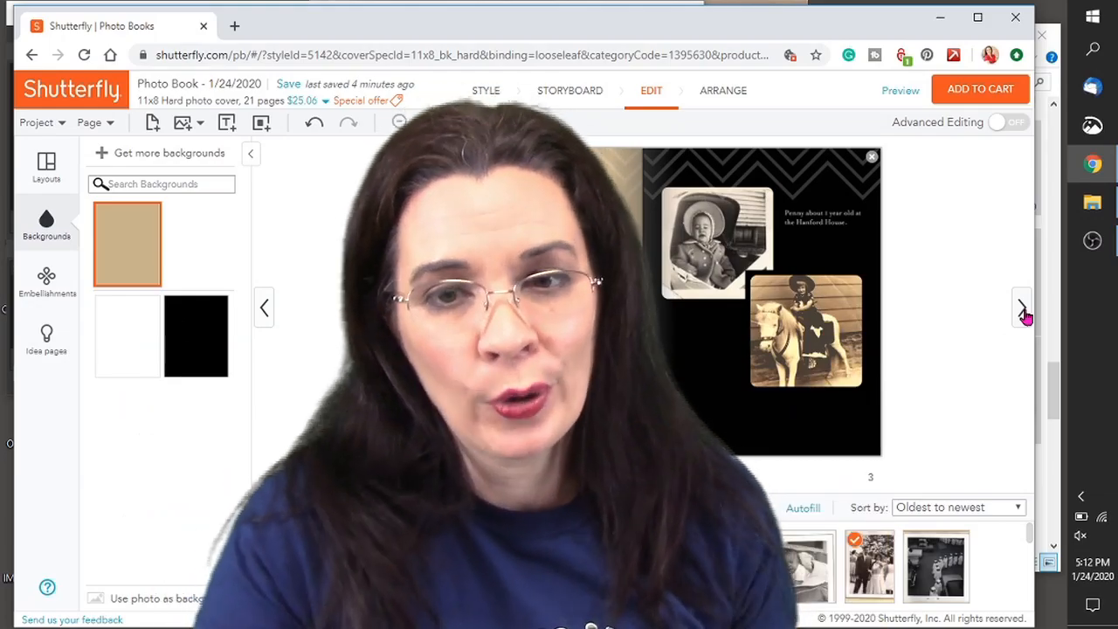
{"action": "left_click", "coordinate": [1023, 311]}
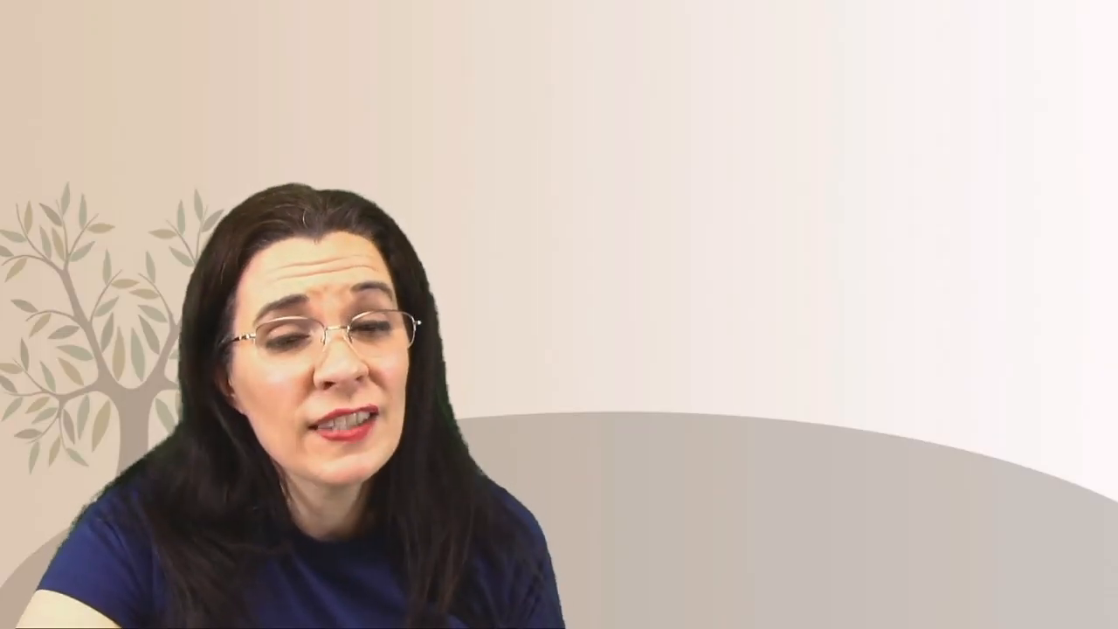